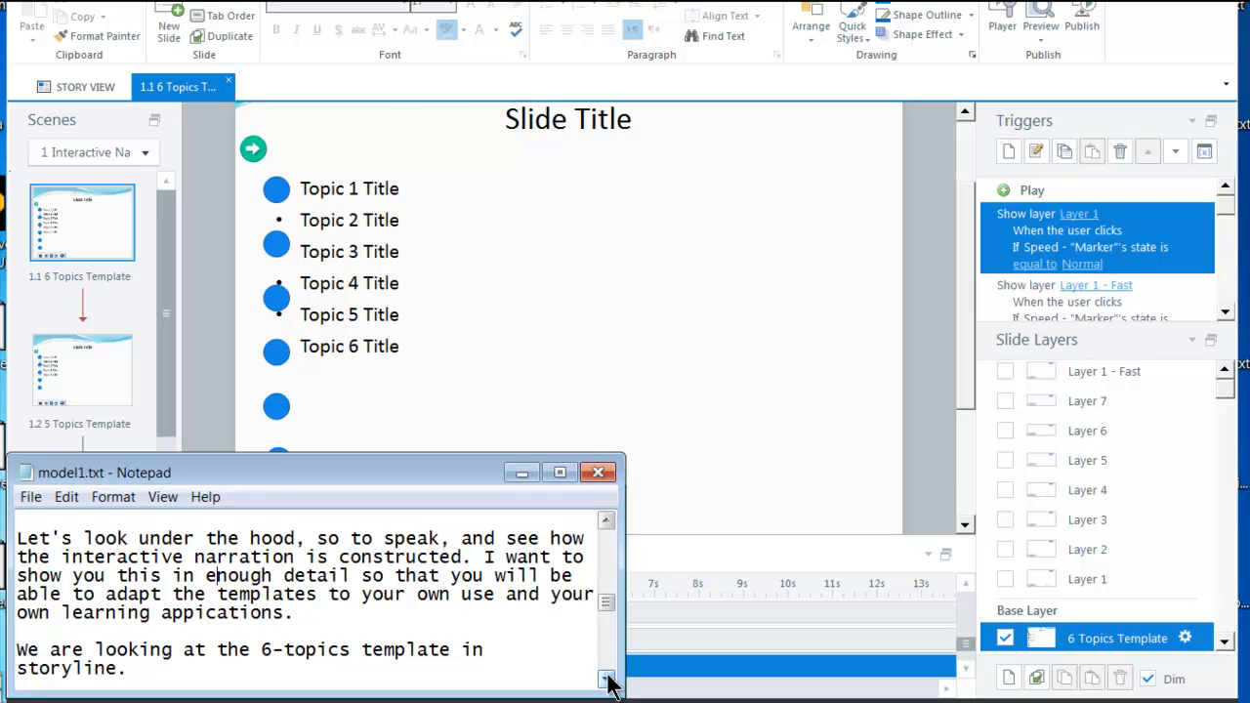
Read the model1.txt notes on how the interactive narration and the 6-topics template's layers and triggers are built.
click(607, 681)
click(606, 681)
click(607, 681)
click(607, 680)
click(607, 681)
click(606, 681)
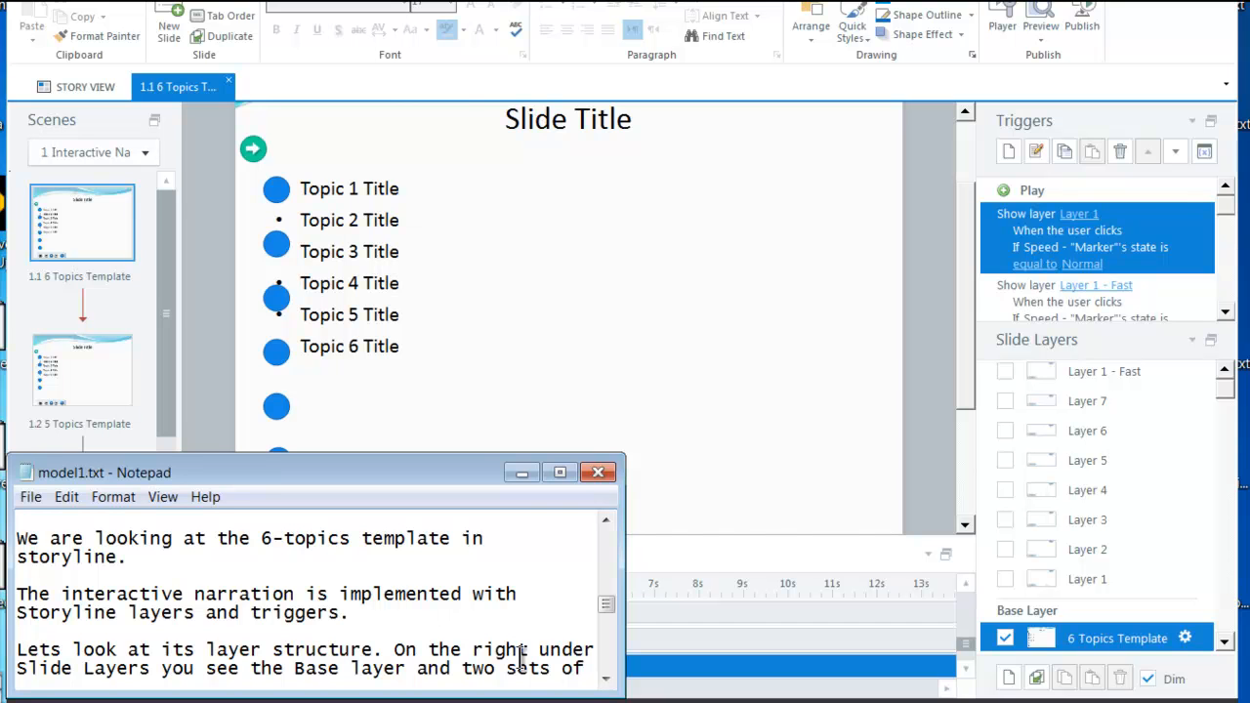
click(606, 679)
click(605, 680)
click(605, 681)
click(605, 681)
click(606, 681)
click(606, 681)
click(605, 681)
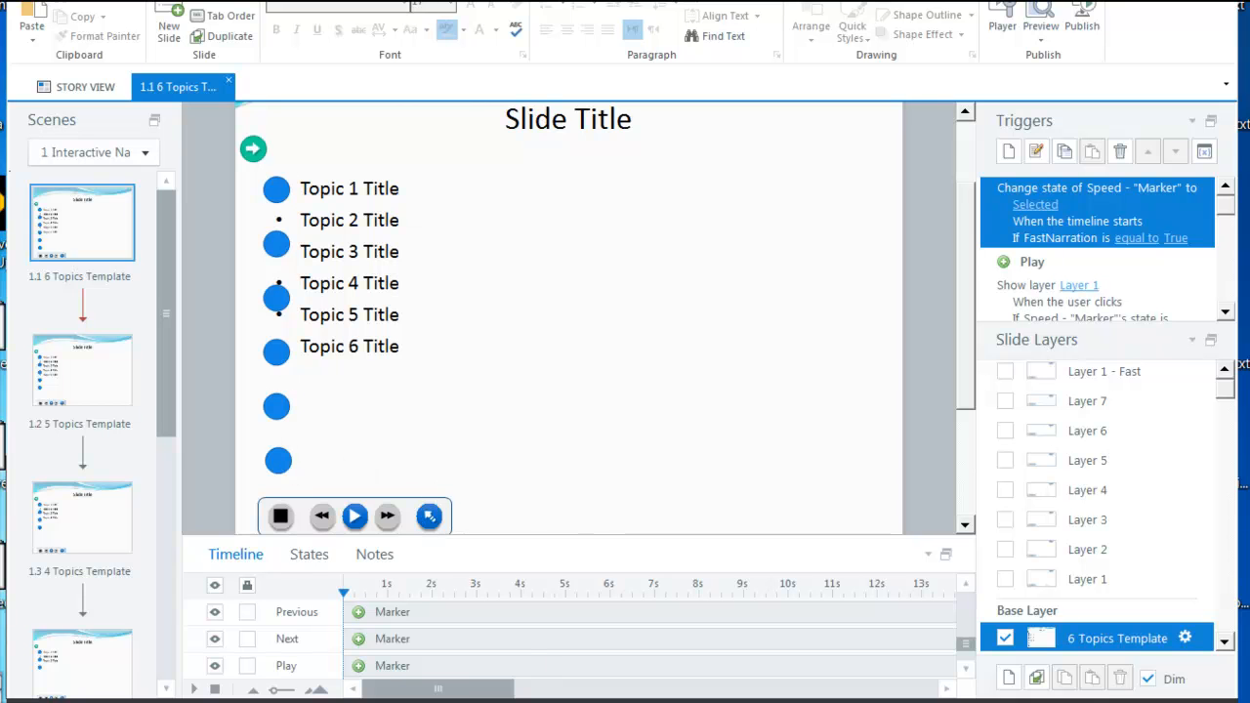
Return to the model1.txt notes and read about the narration layers, seekbar buttons, play sequence and speed toggle.
key(alt+Tab)
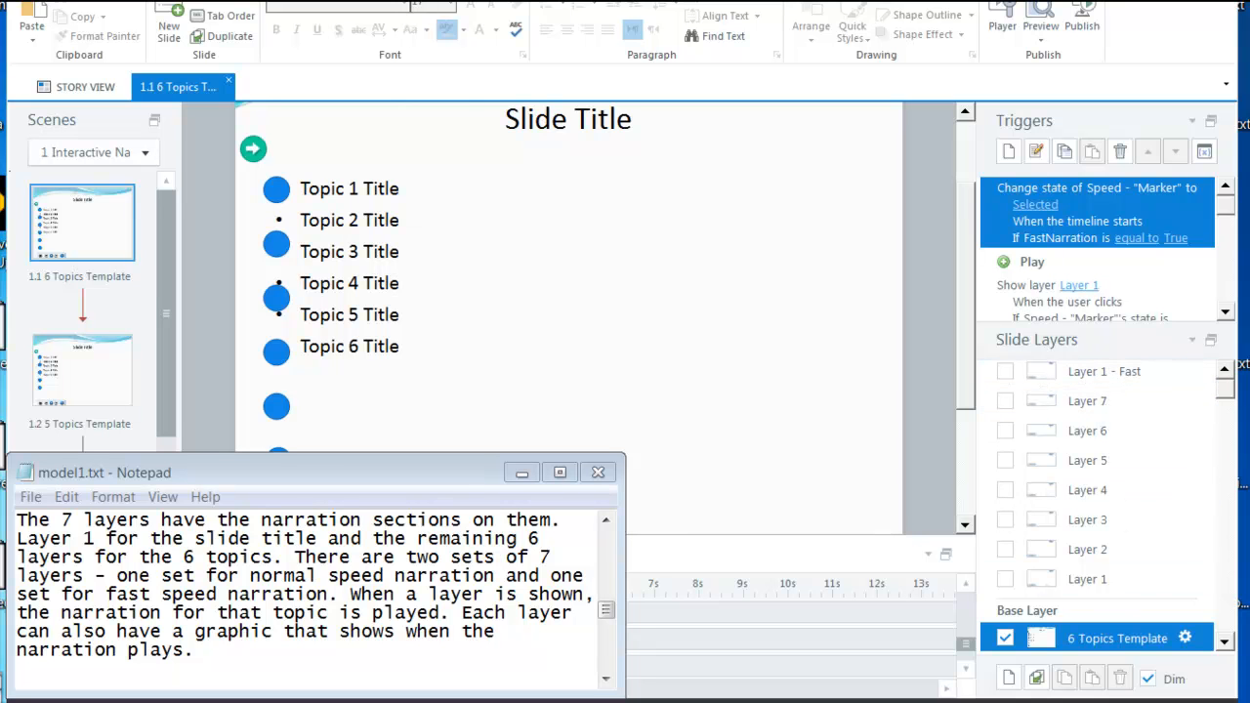
key(Page_Down)
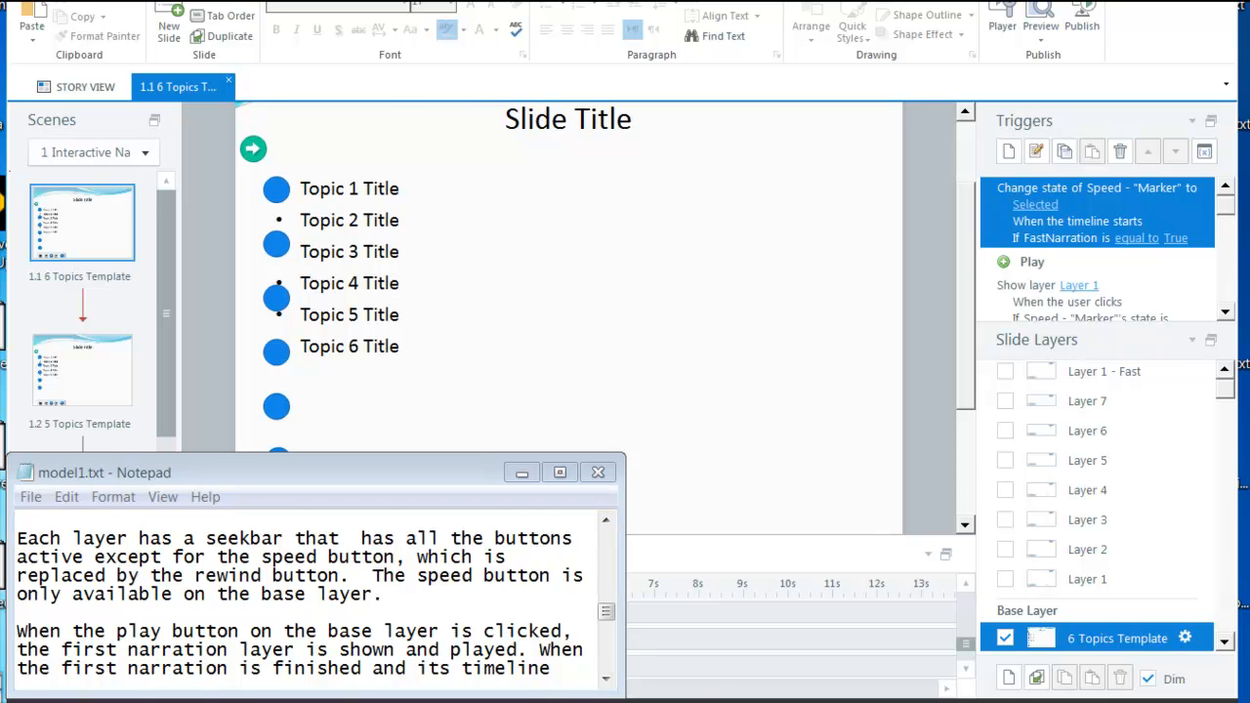
scroll(589, 614, down, 2)
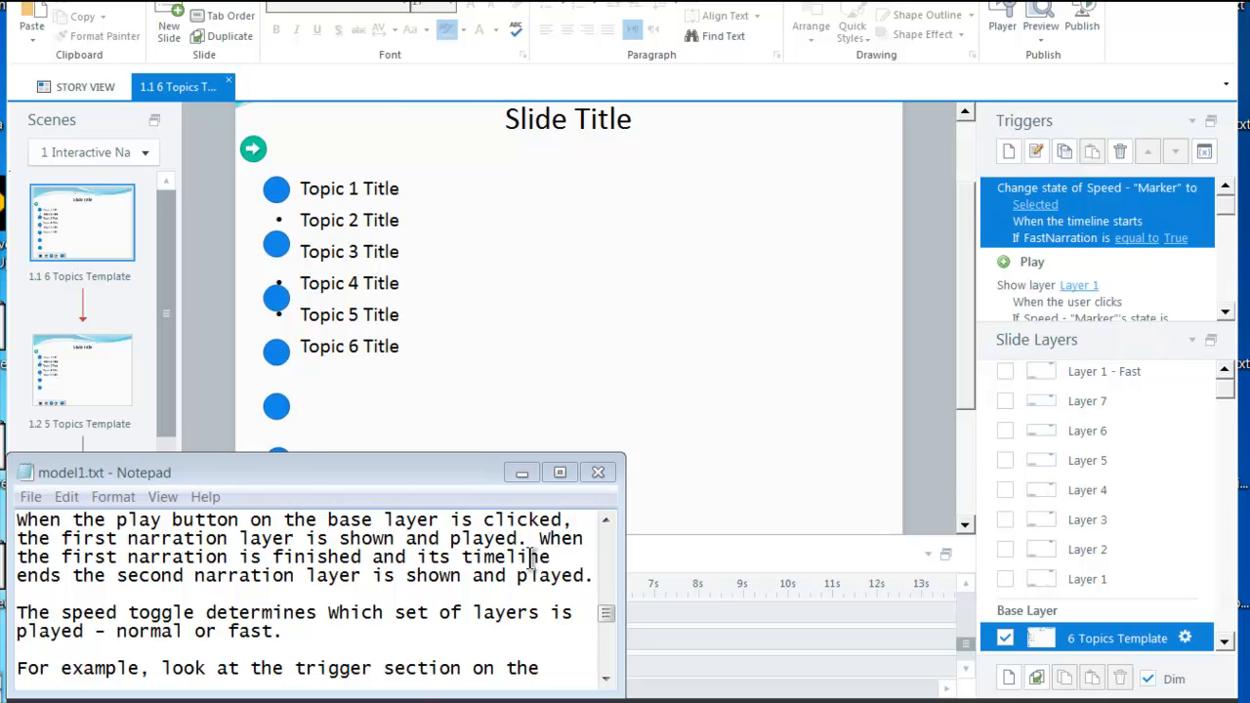
click(606, 680)
click(607, 681)
click(606, 680)
click(607, 681)
click(606, 681)
click(607, 680)
click(606, 680)
click(607, 680)
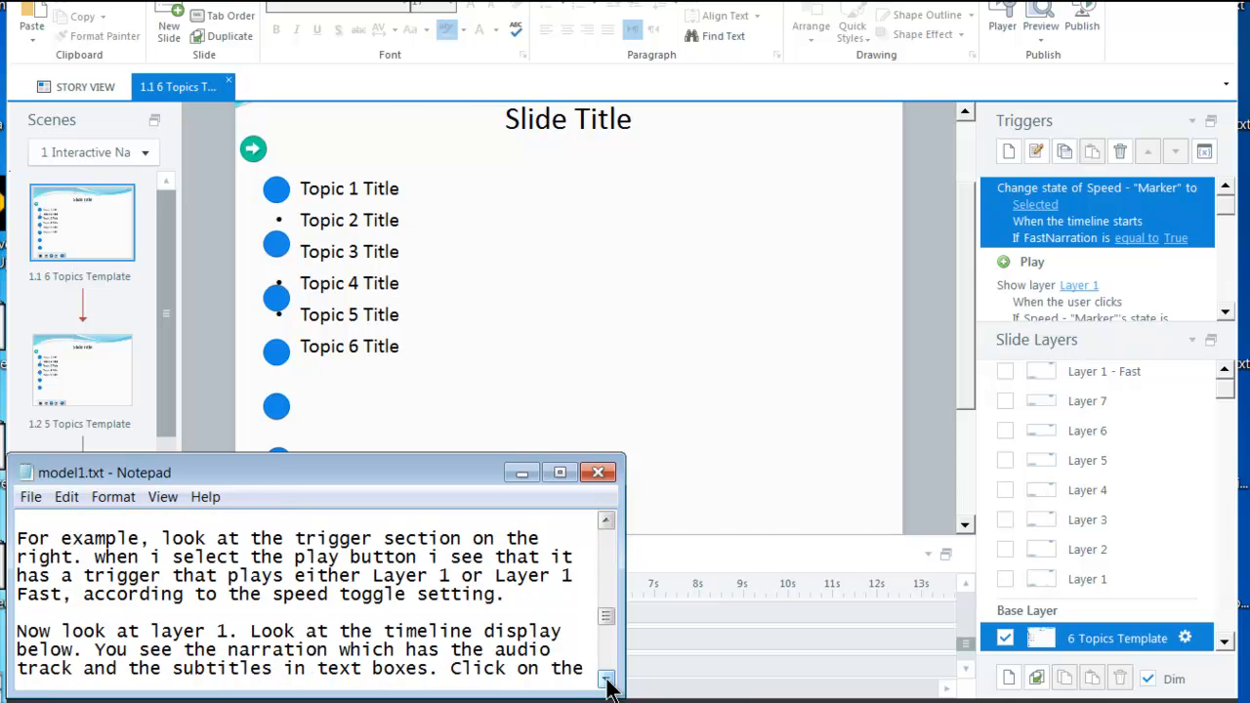
Inspect the base layer's Play button triggers, plus the audio and subtitle text box on Layer 1's timeline.
click(1067, 302)
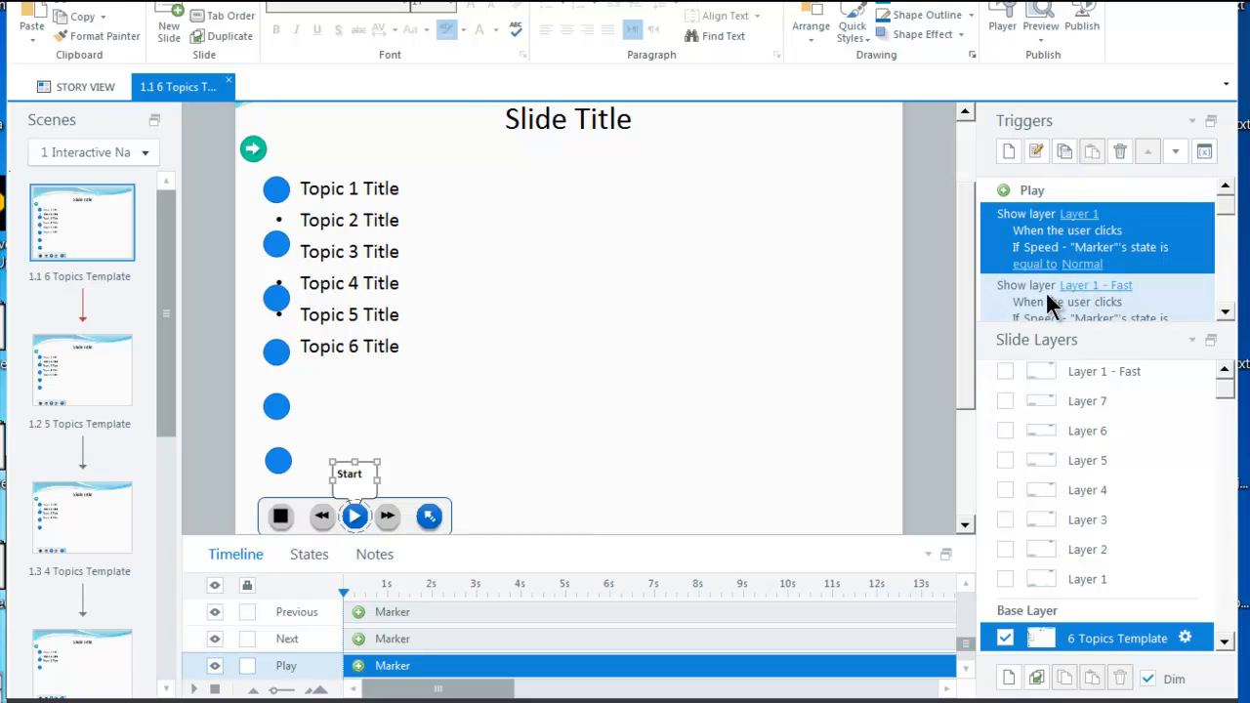
click(1031, 306)
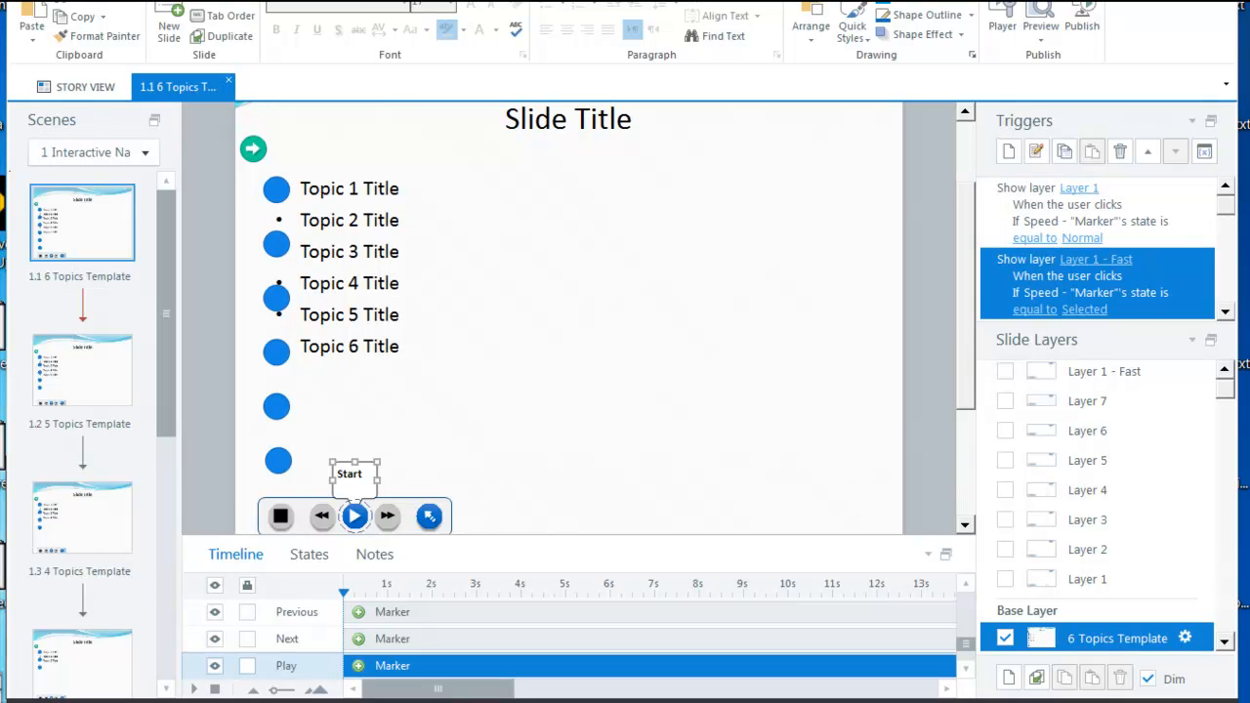
click(1087, 579)
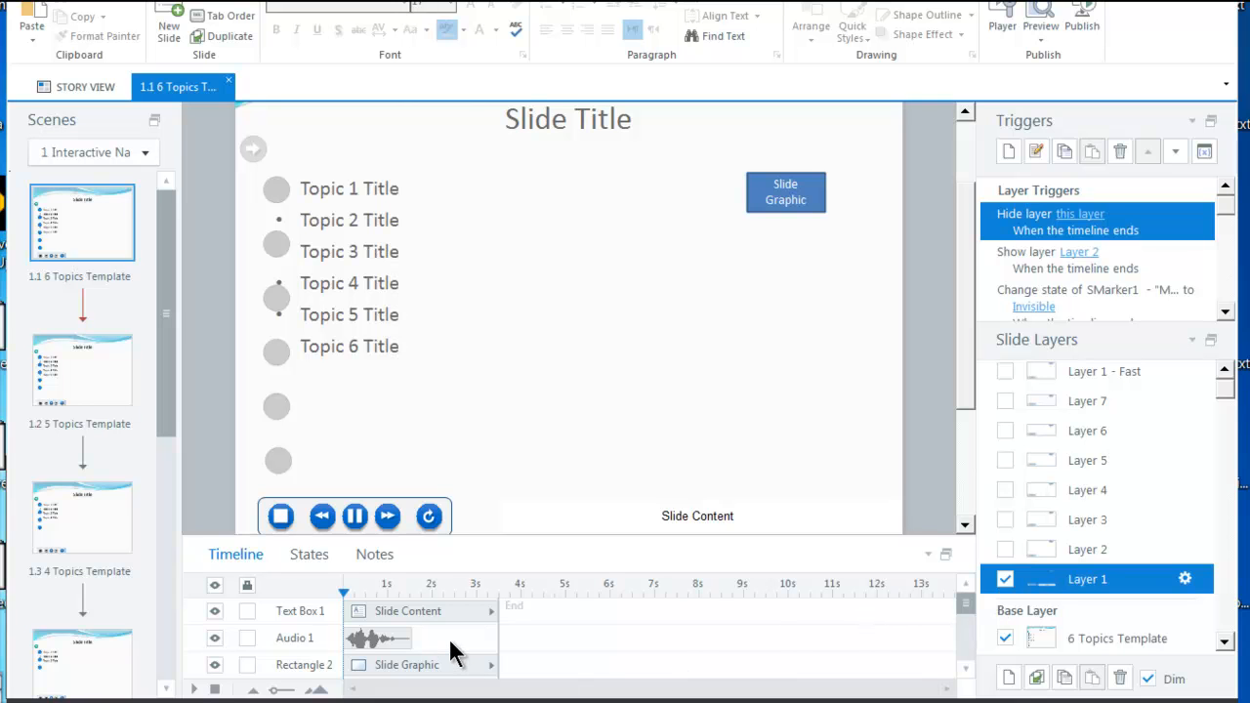
click(404, 640)
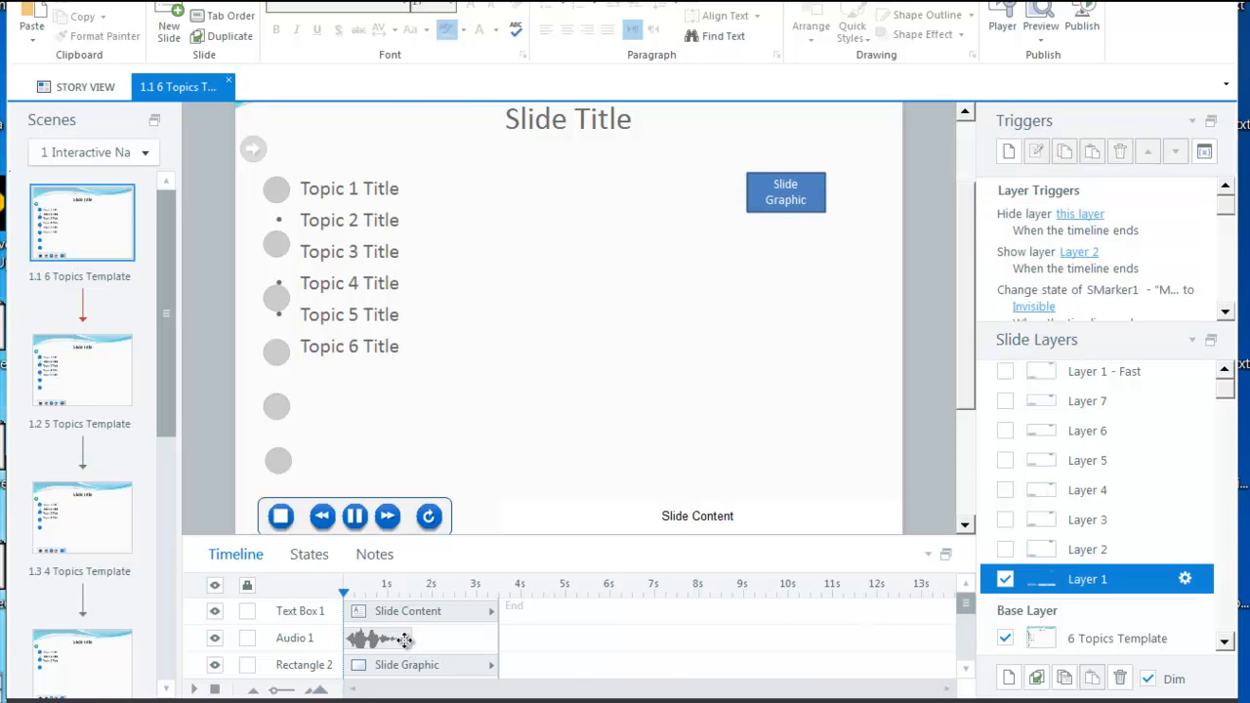
click(404, 640)
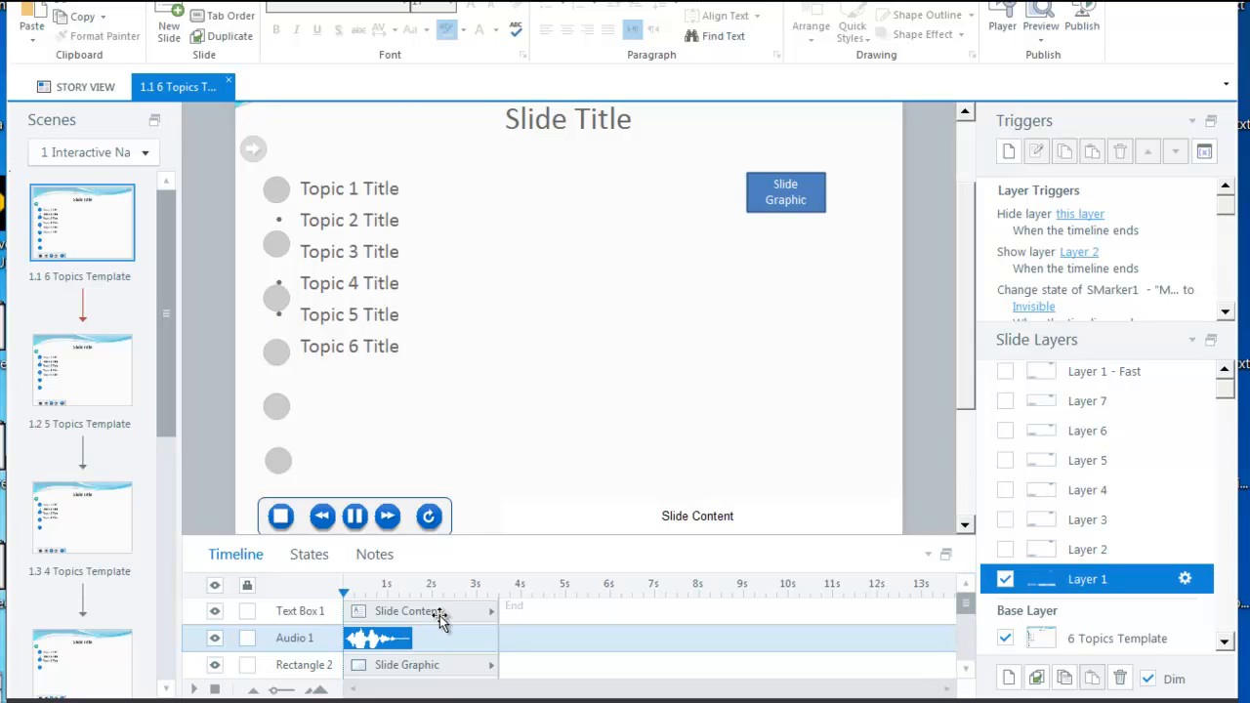
click(440, 617)
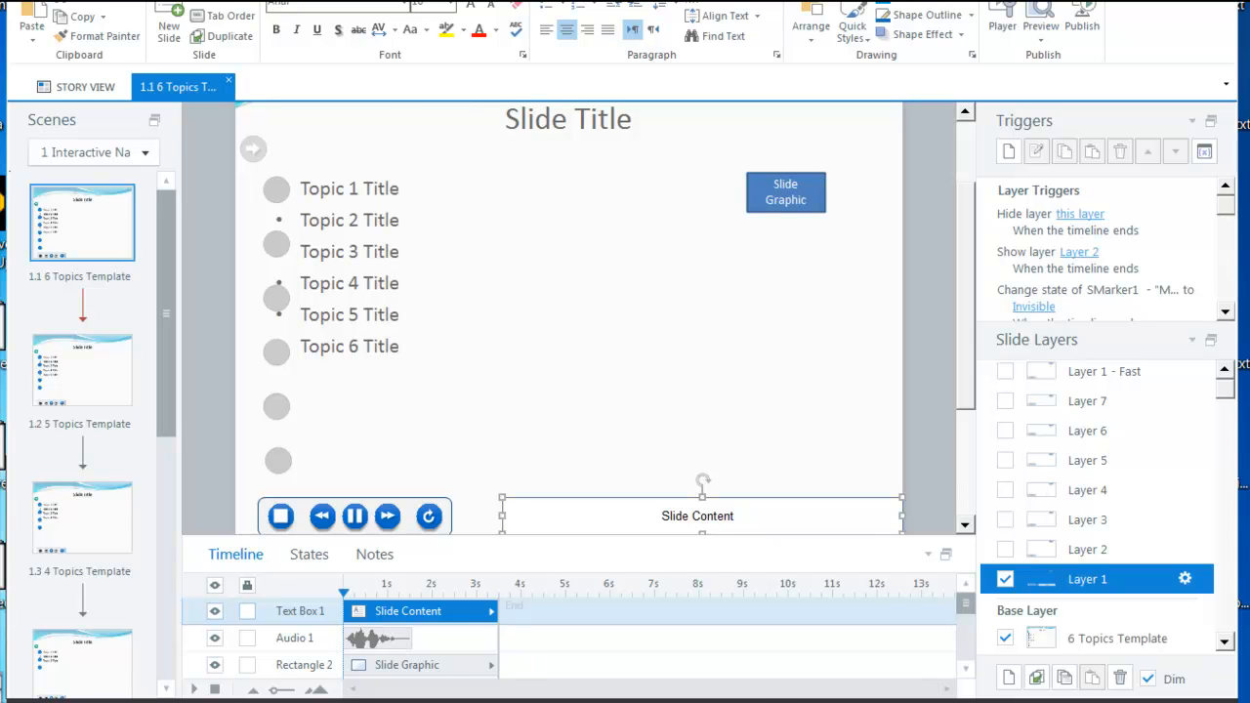
Inspect the triggers of Layer 1, its Play/Pause and Next section buttons, and Layer 7.
click(1074, 230)
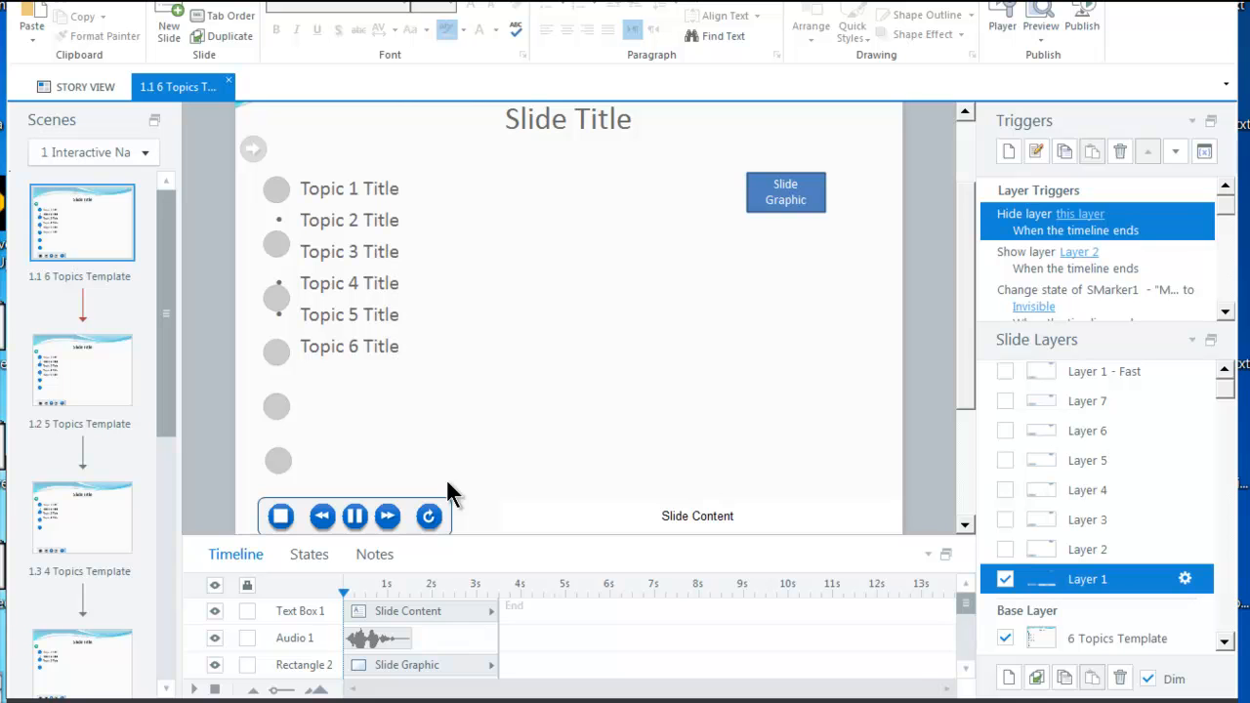
click(357, 516)
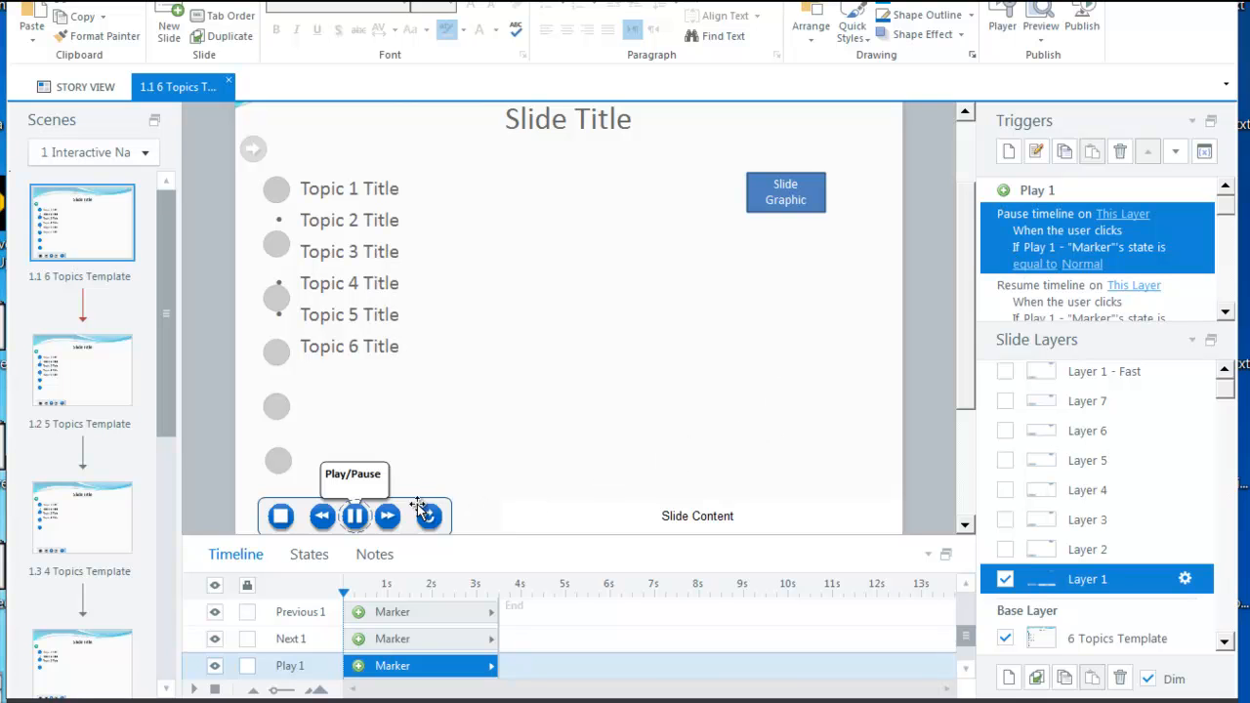
click(388, 515)
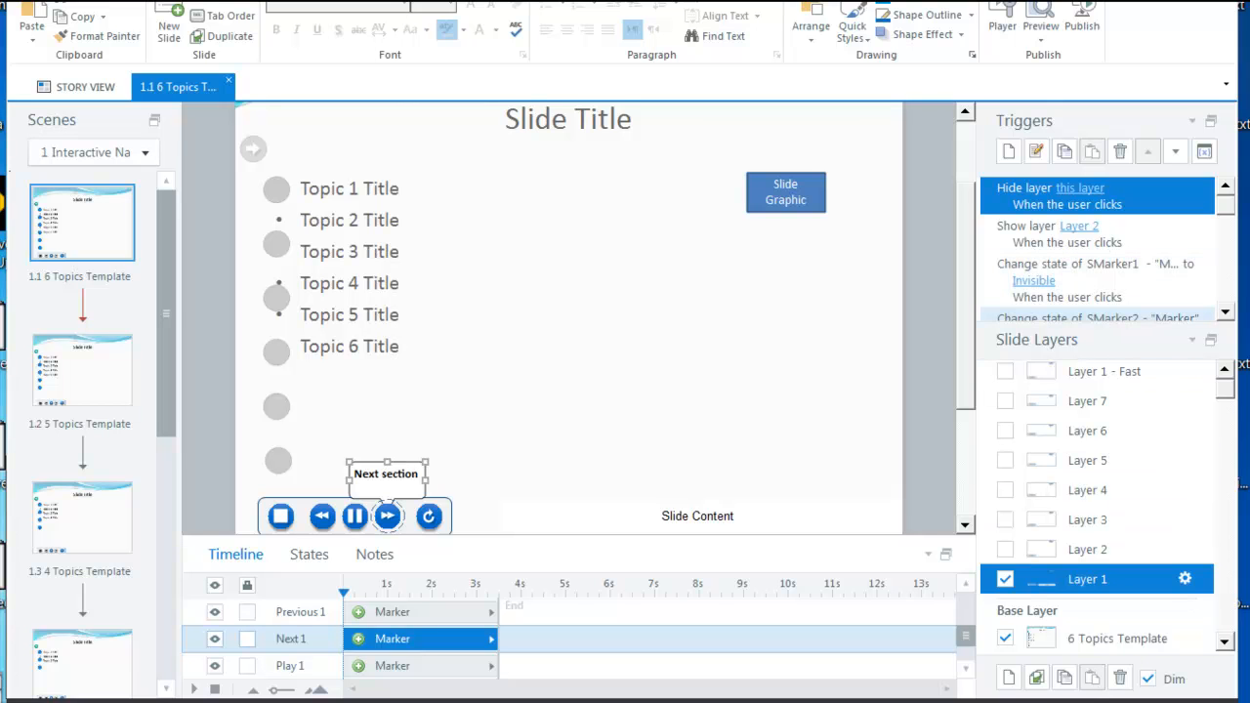
click(1087, 402)
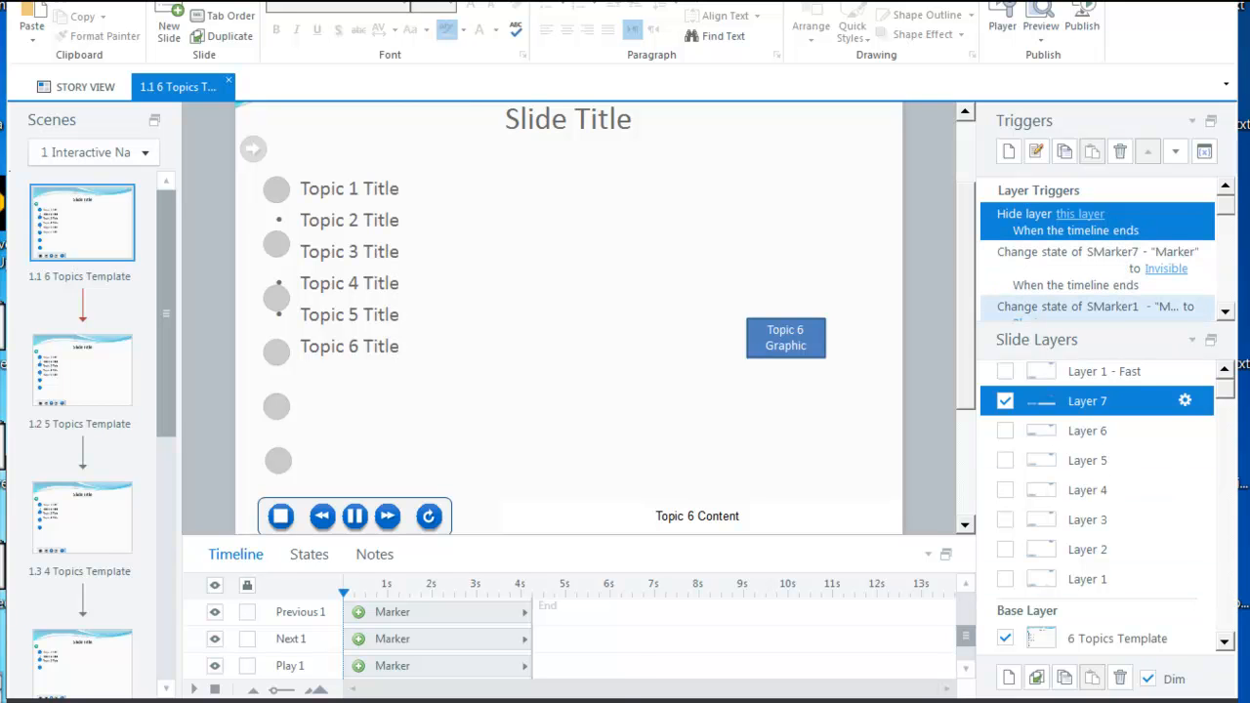
Switch back to the model1.txt notes and read about graphic placeholders, copying narration onto layers, and the available templates.
key(alt+Tab)
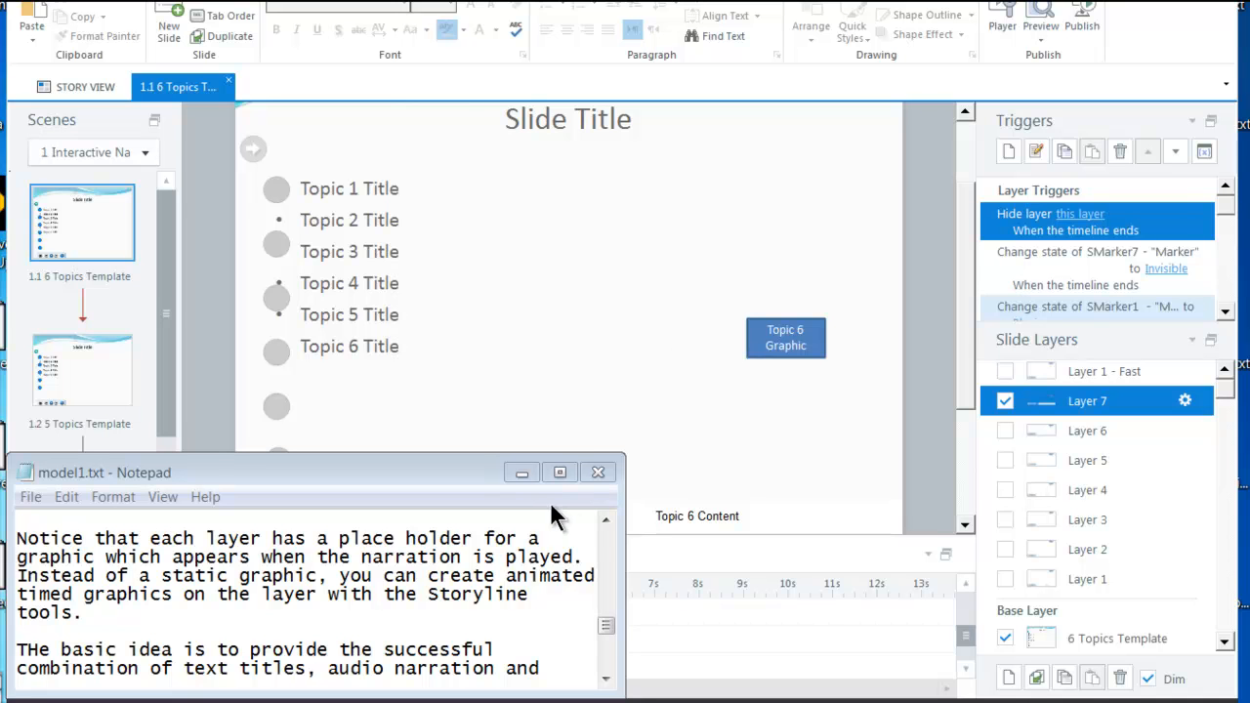
click(607, 683)
click(606, 683)
click(607, 682)
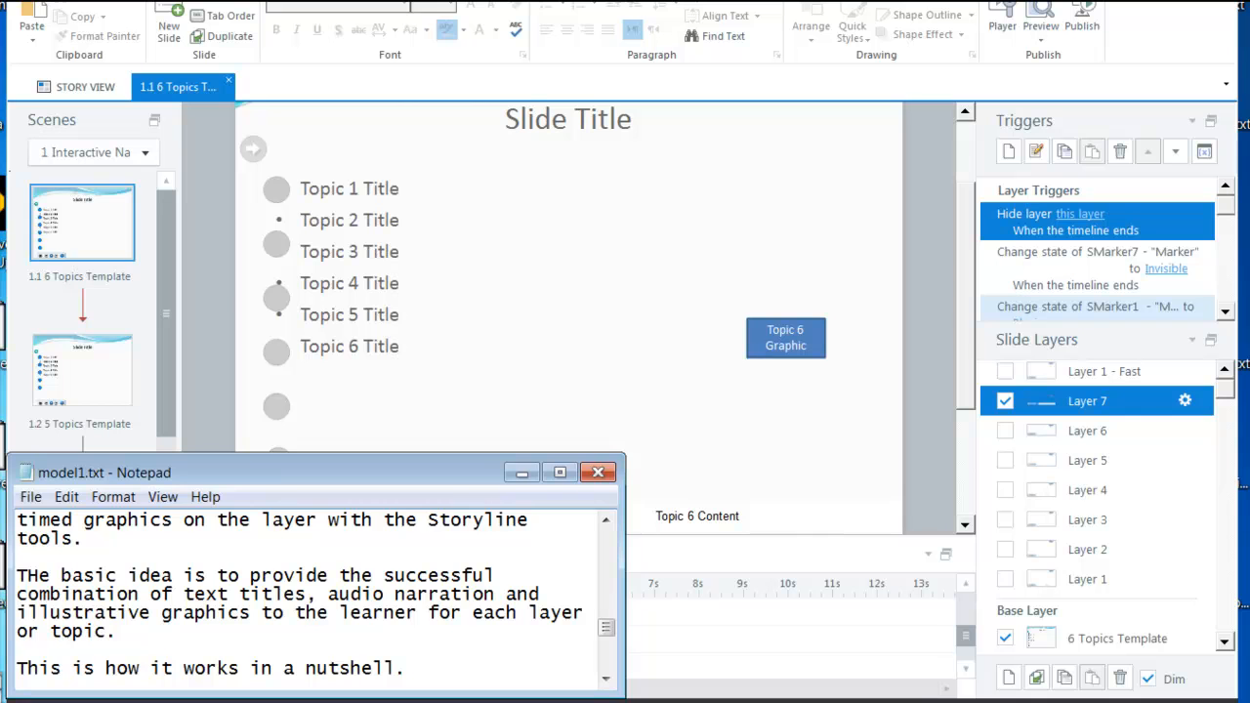
scroll(601, 527, down, 2)
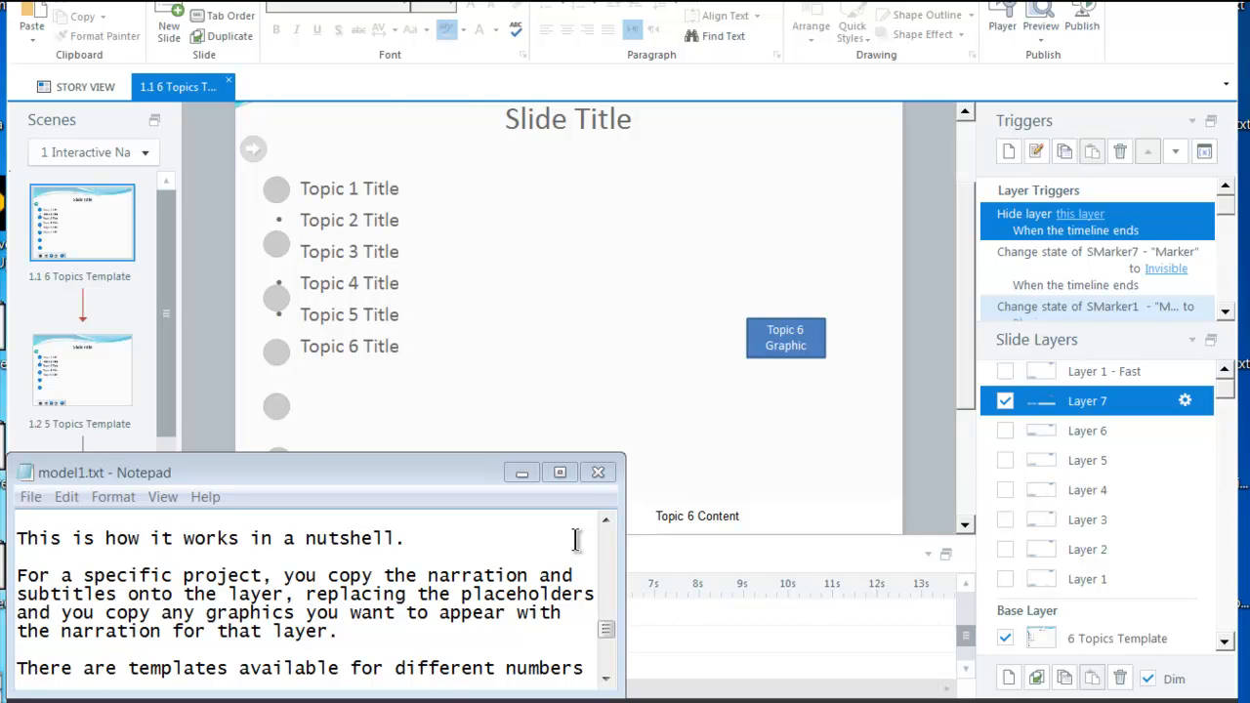
click(533, 577)
scroll(534, 580, down, 1)
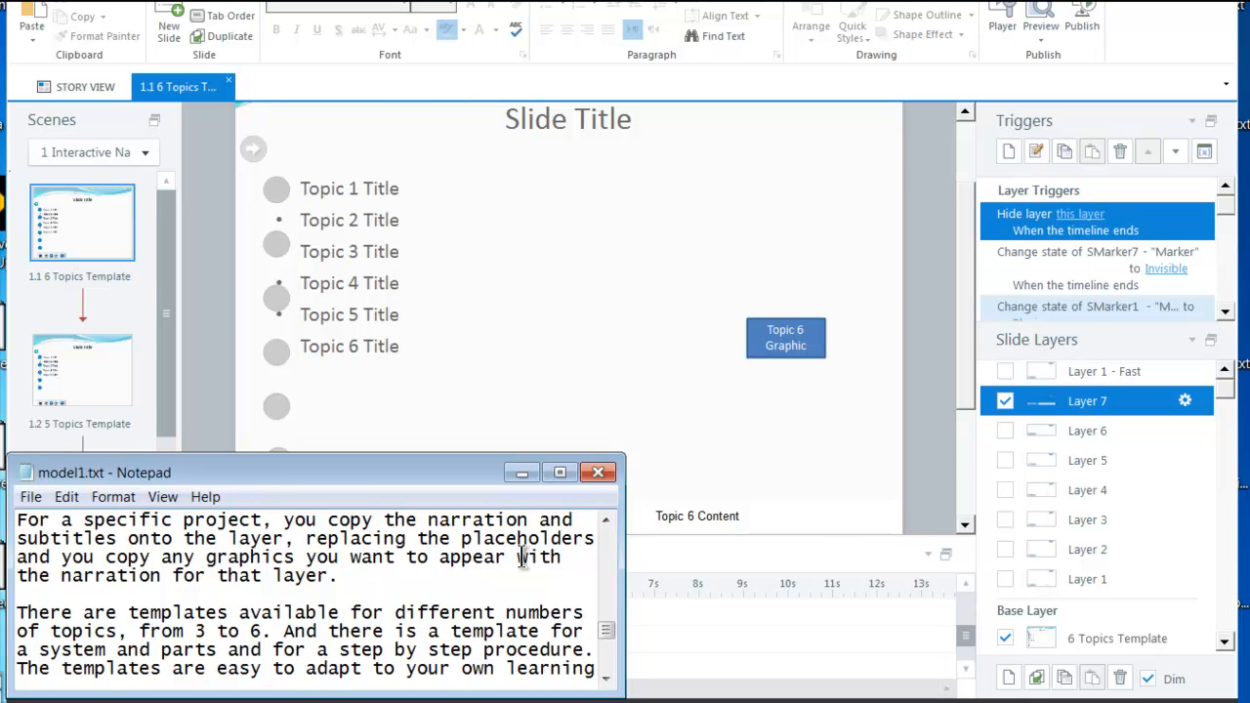
click(606, 679)
click(606, 679)
click(607, 679)
click(607, 678)
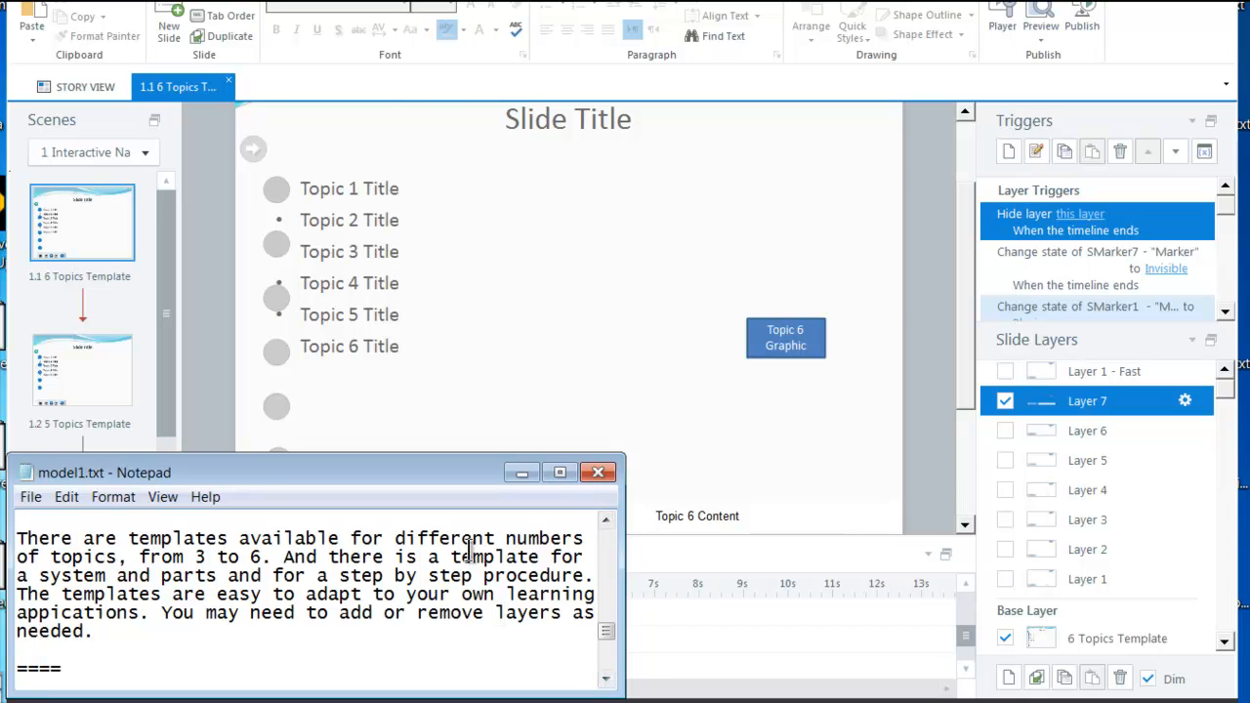
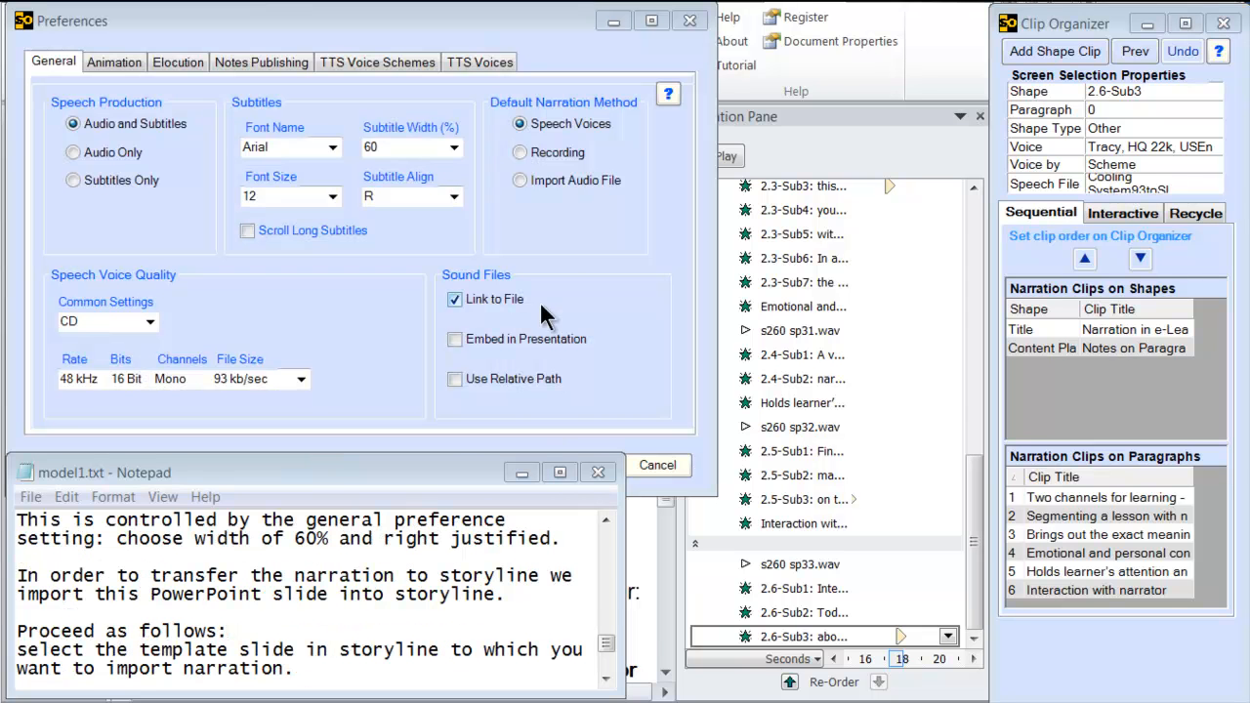
Read the model1.txt instructions for importing the narrated PowerPoint slide into Storyline.
mouse_move(539, 300)
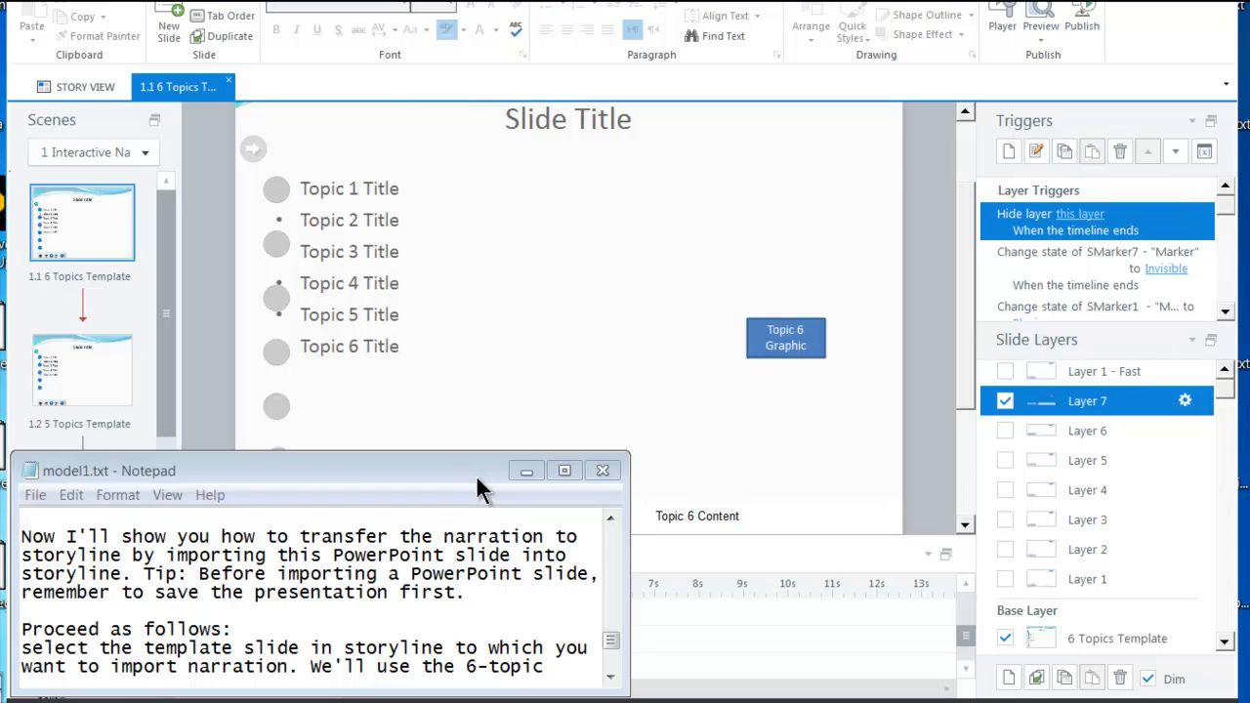
click(611, 677)
click(611, 677)
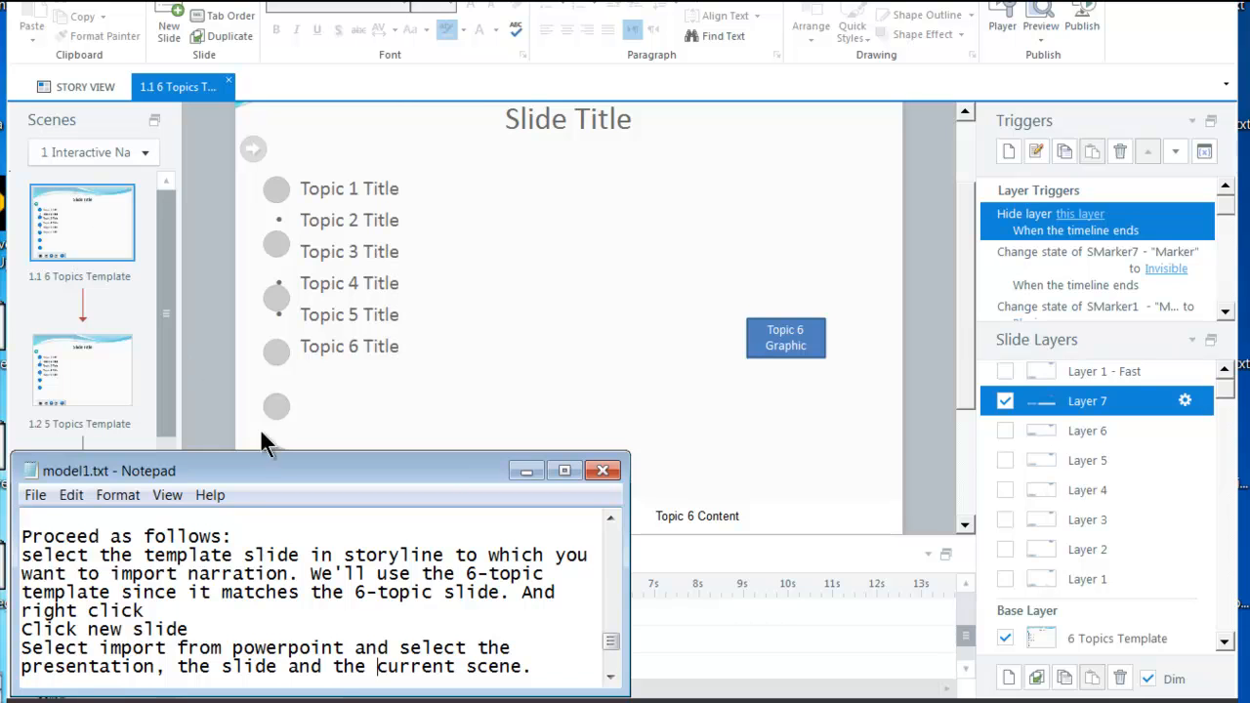
click(616, 680)
click(615, 681)
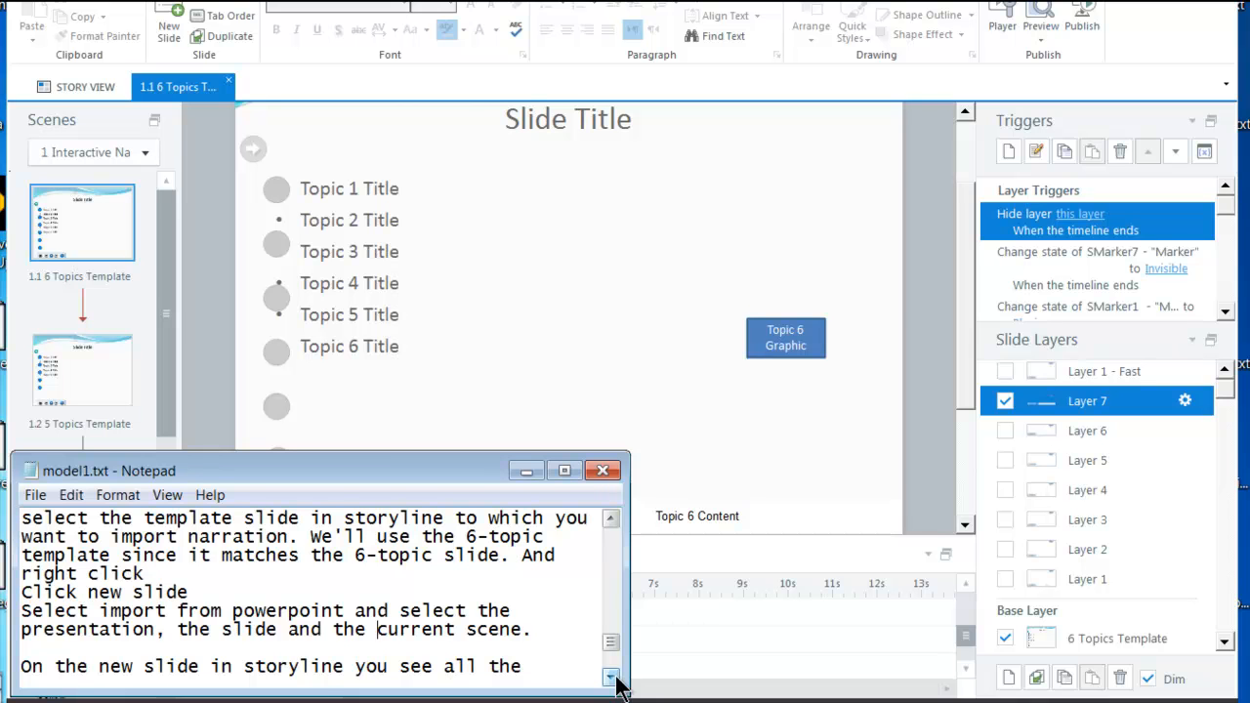
Start a new slide after 1.1 6 Topics Template and choose the PowerPoint file Cooling System93toSL.pptx as the import source.
click(274, 418)
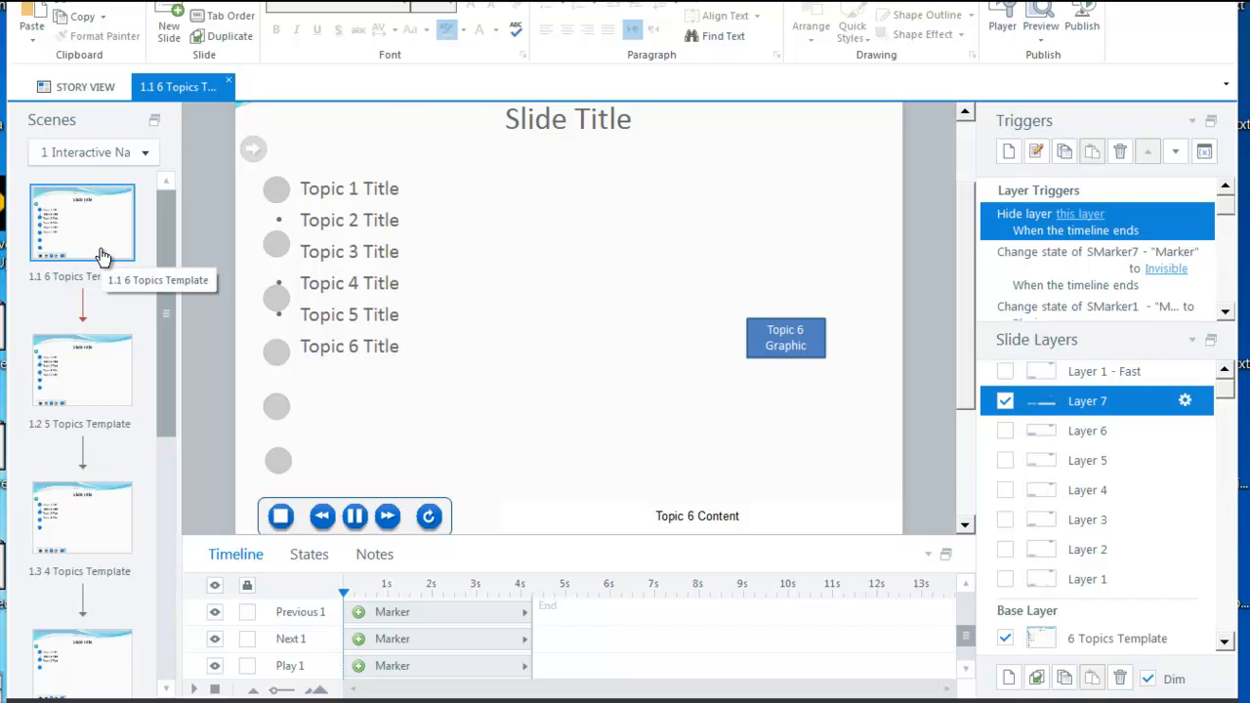
right_click(102, 256)
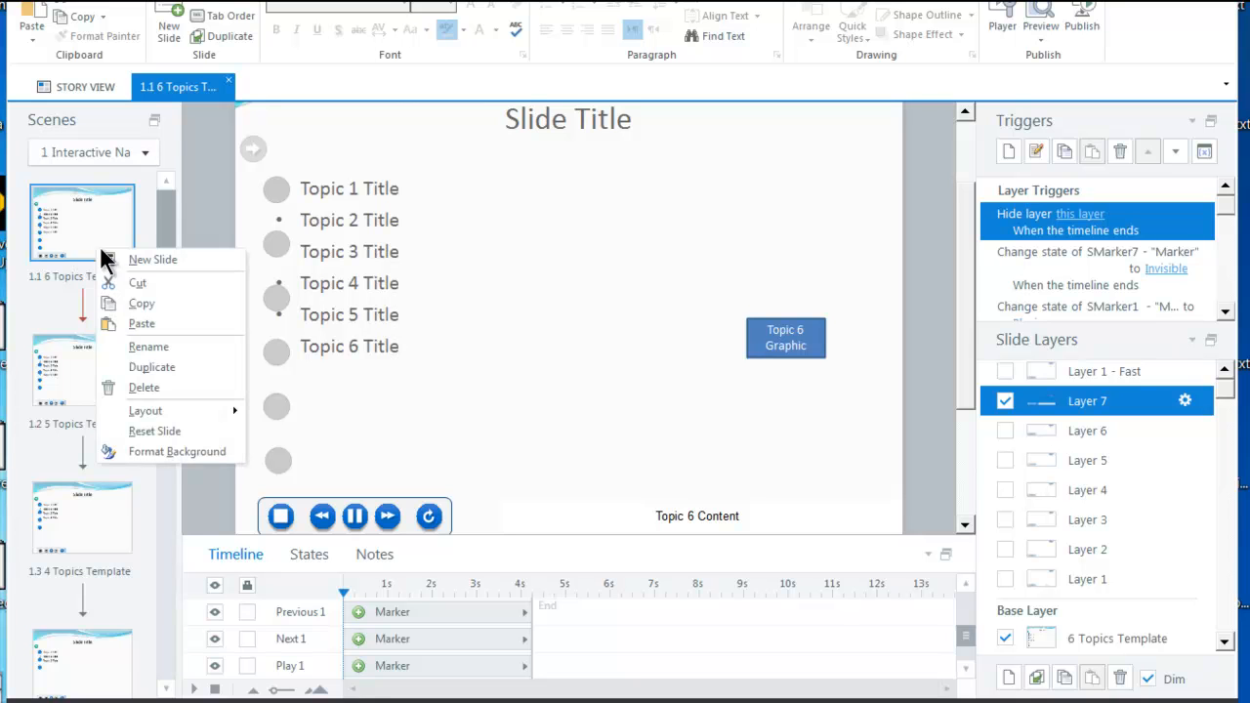
click(150, 259)
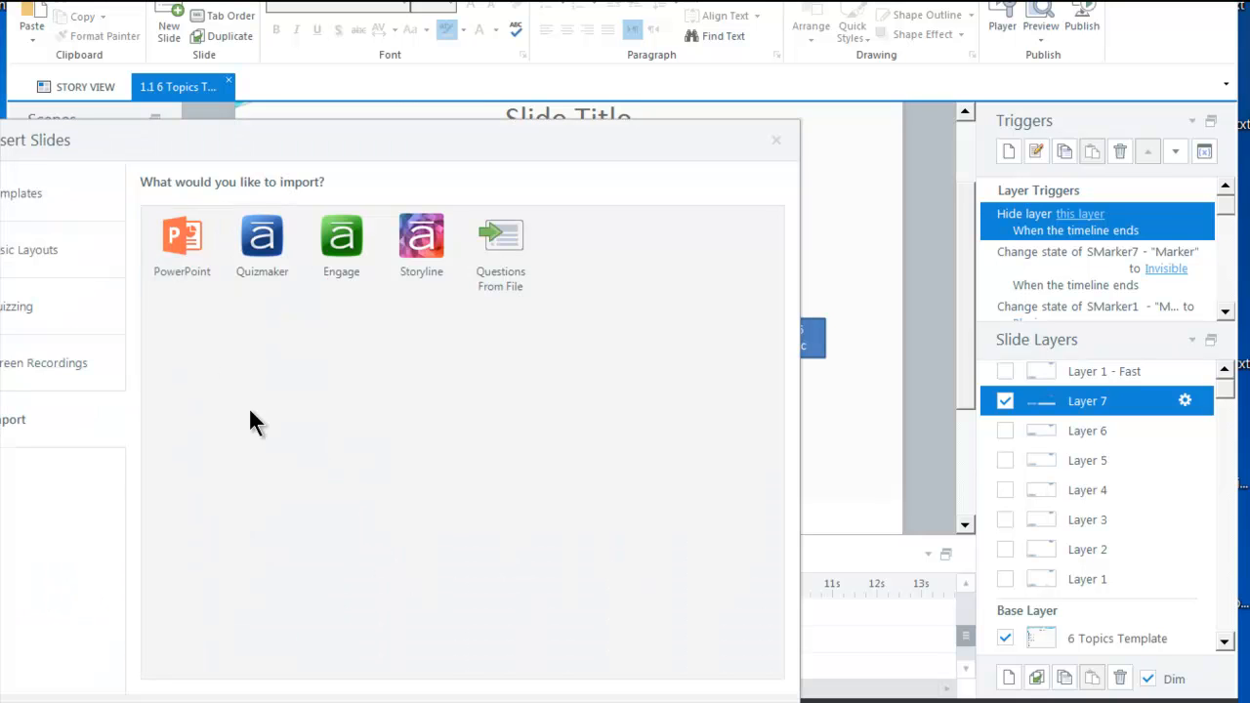
click(194, 252)
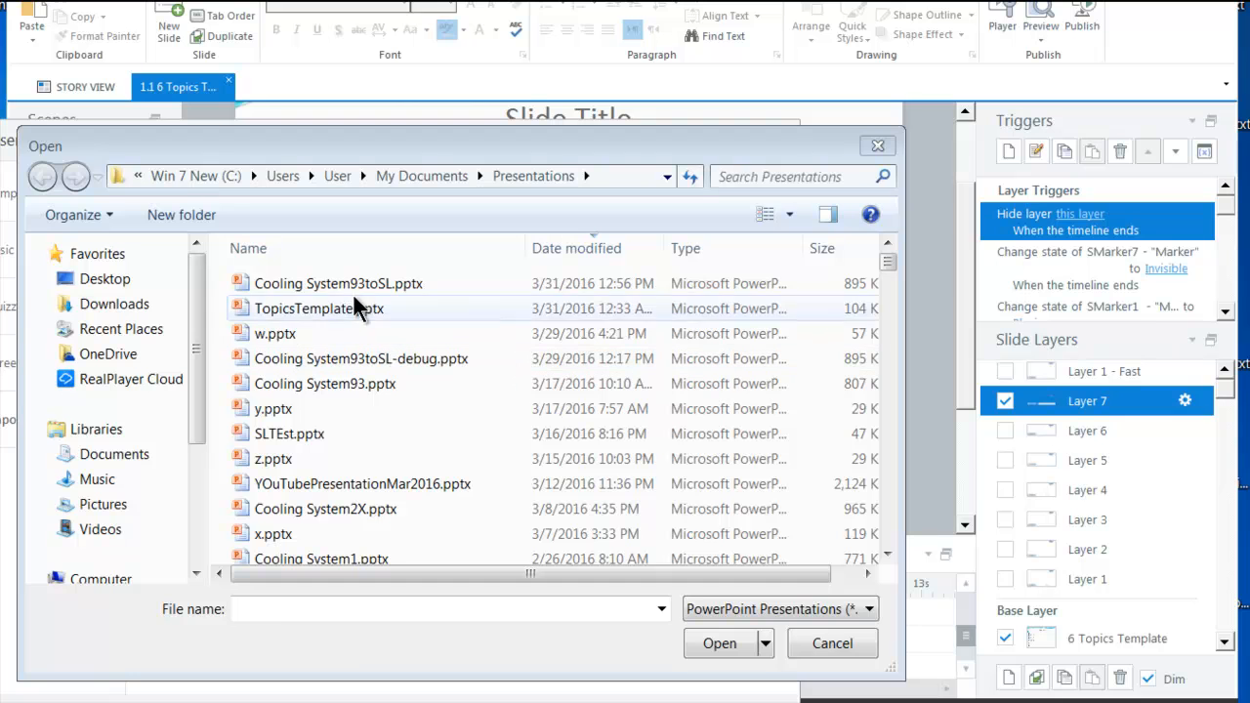
click(354, 287)
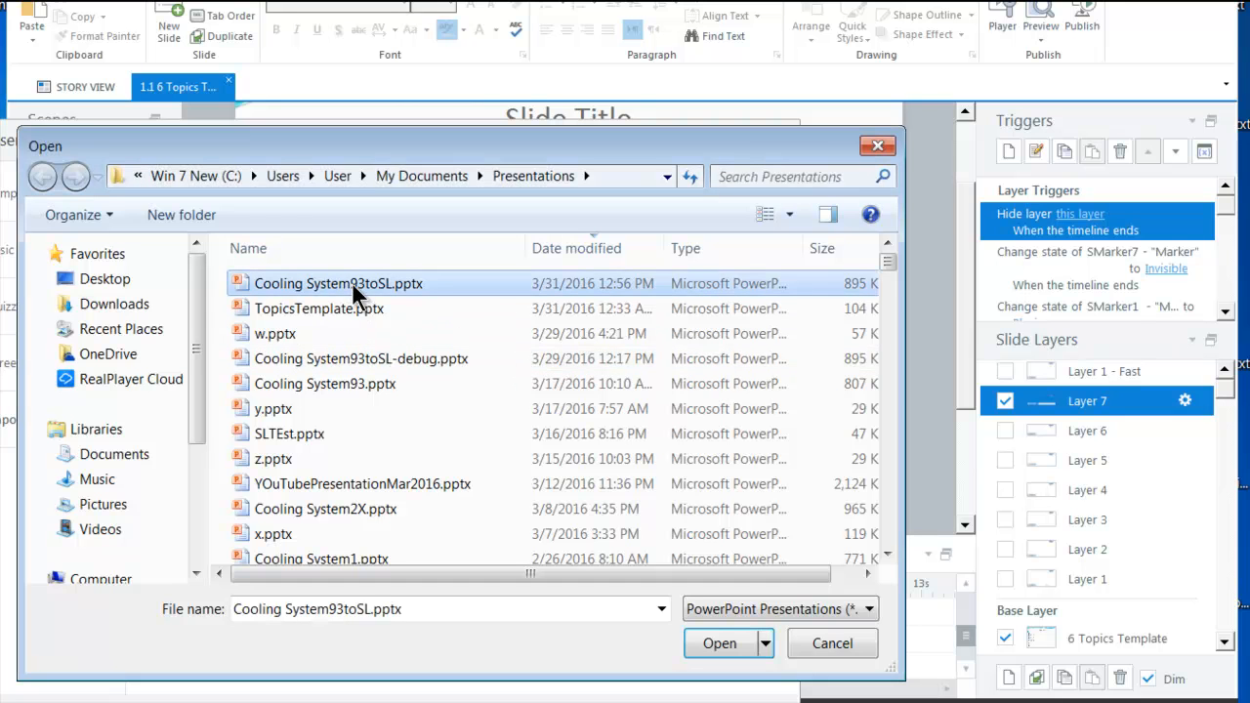
click(720, 643)
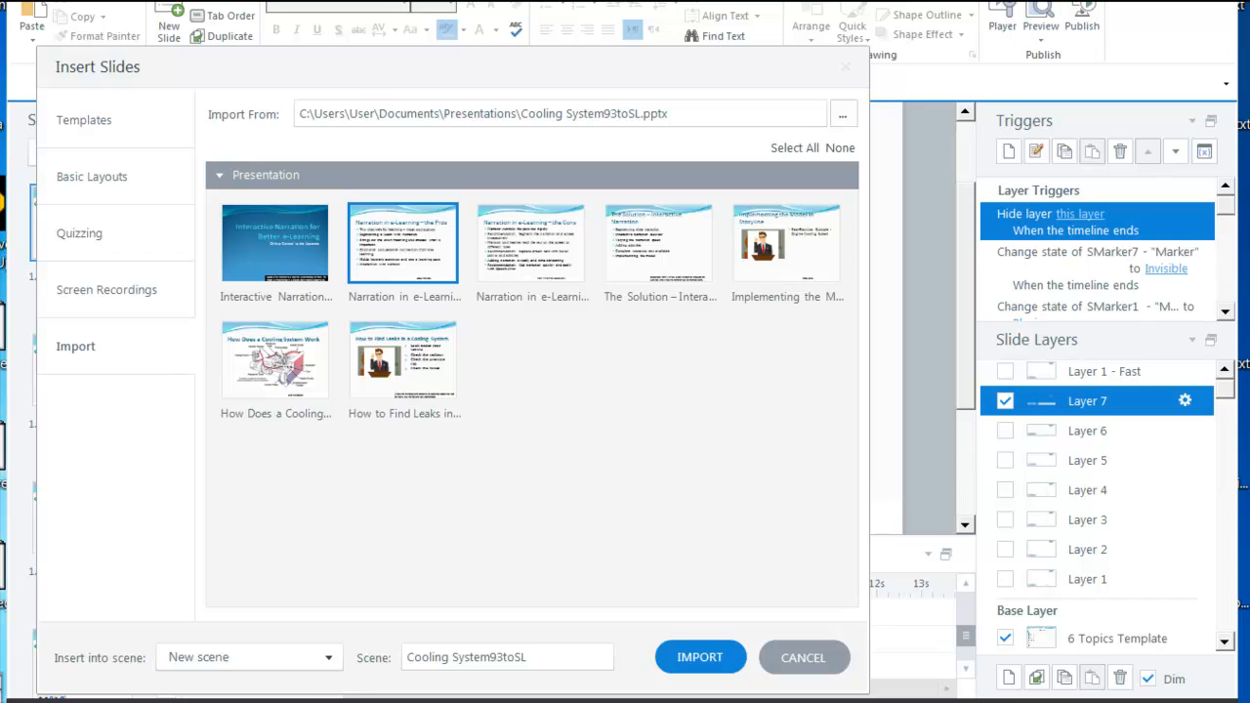
Import only the slide "Narration in e-Learning – the Pros" into the current scene.
click(328, 660)
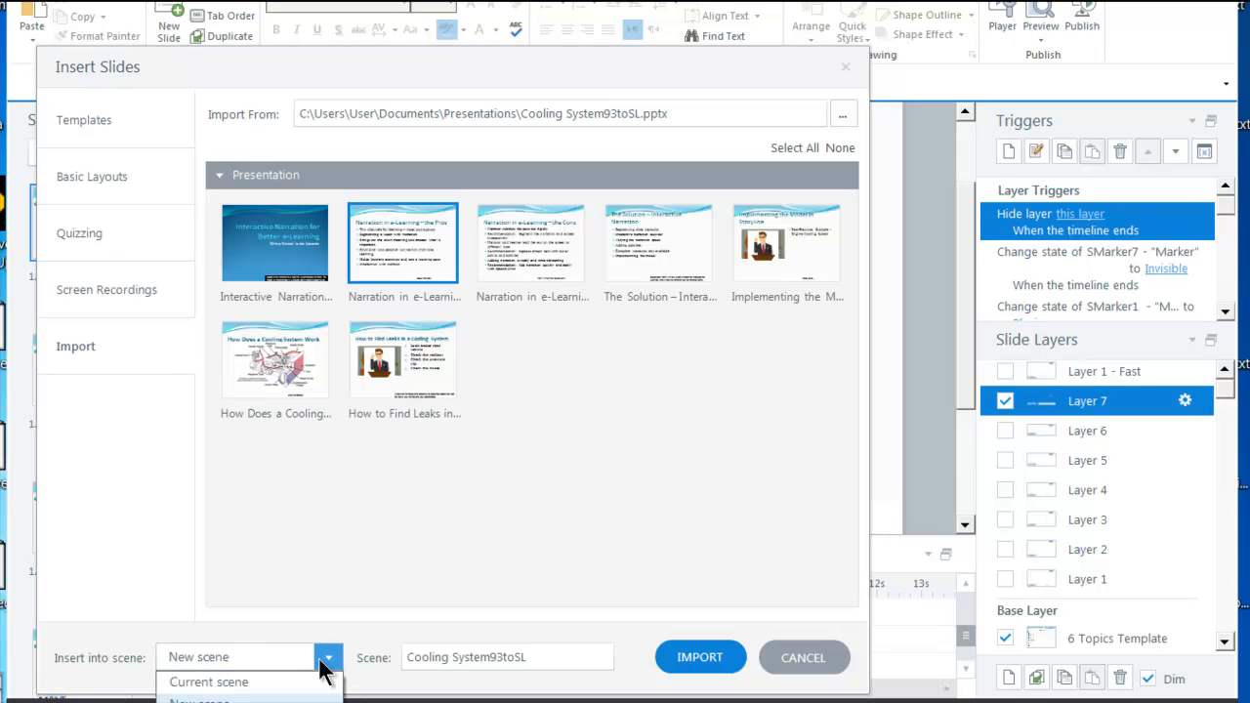
click(298, 684)
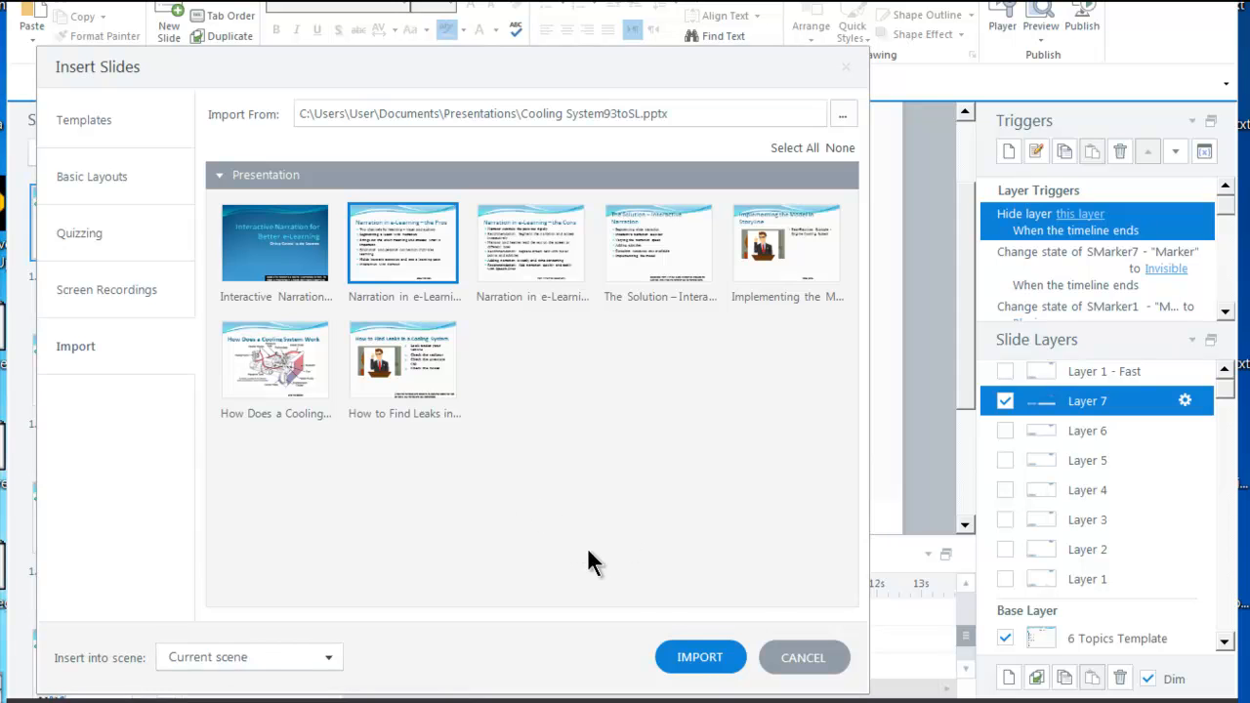
click(708, 658)
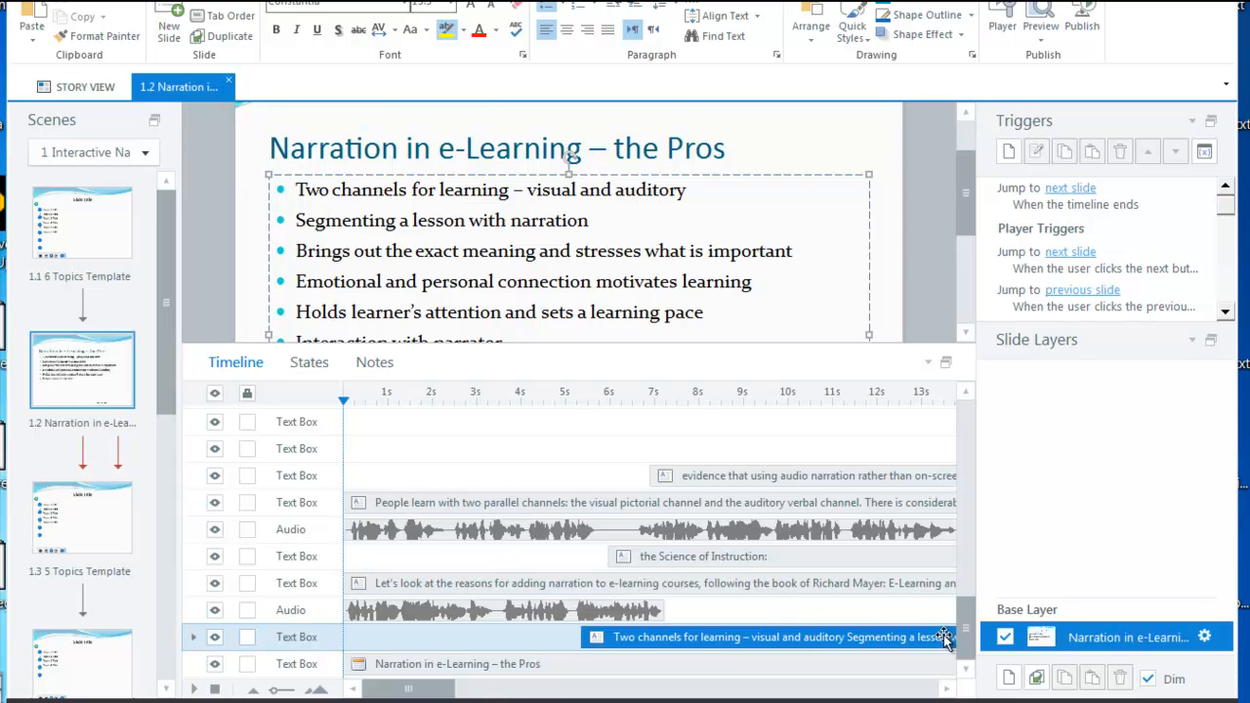
Rename the first two audio clips on the narration slide's timeline Audio1 and Audio2.
scroll(970, 646, up, 1)
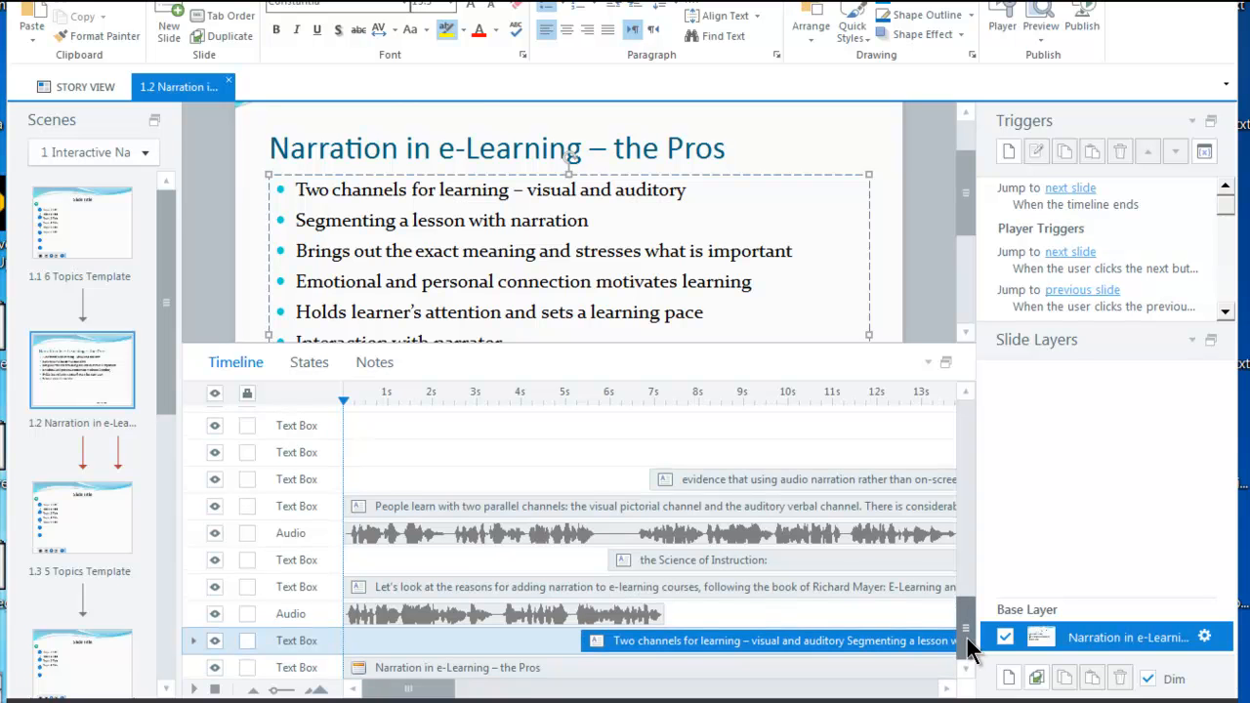
drag(969, 646, 957, 438)
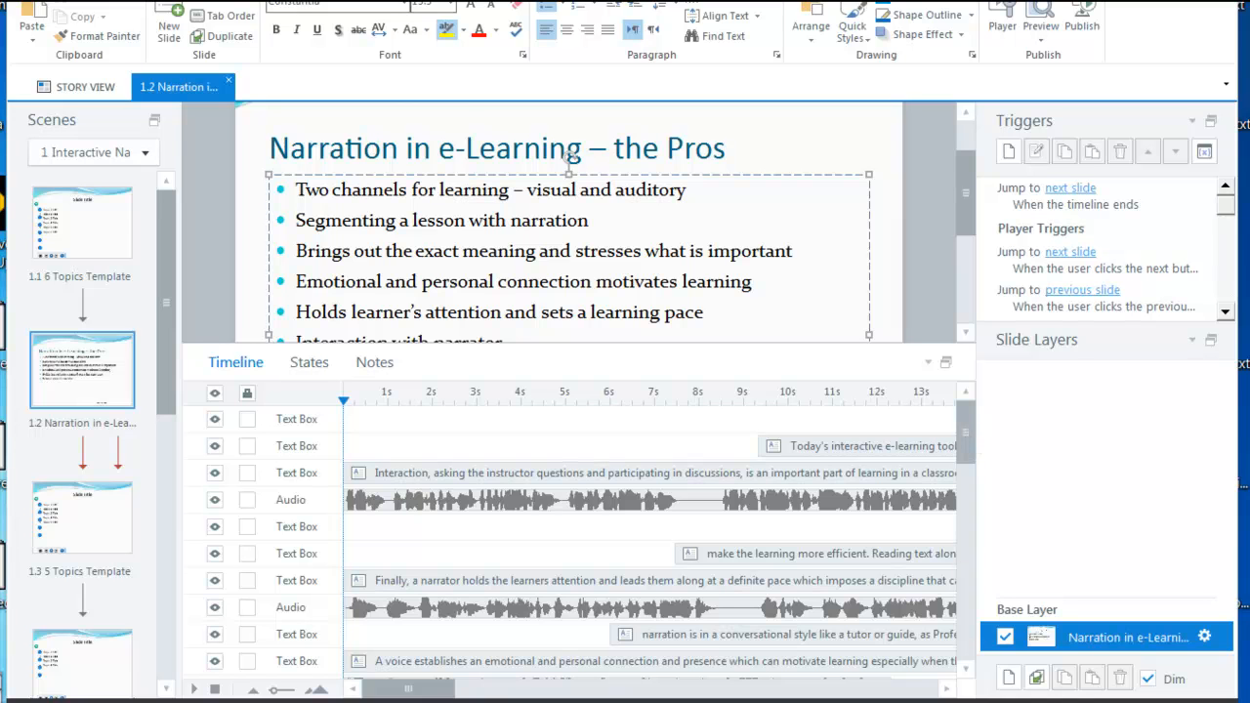
scroll(258, 493, down, 5)
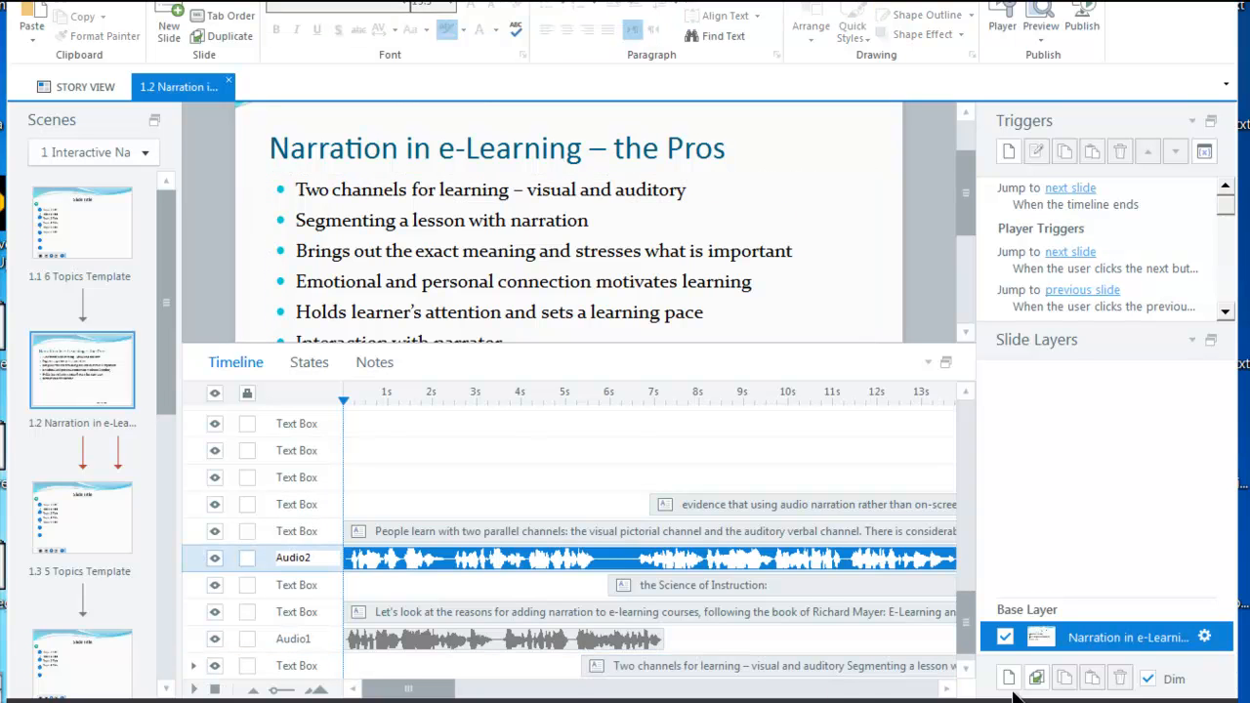
click(311, 582)
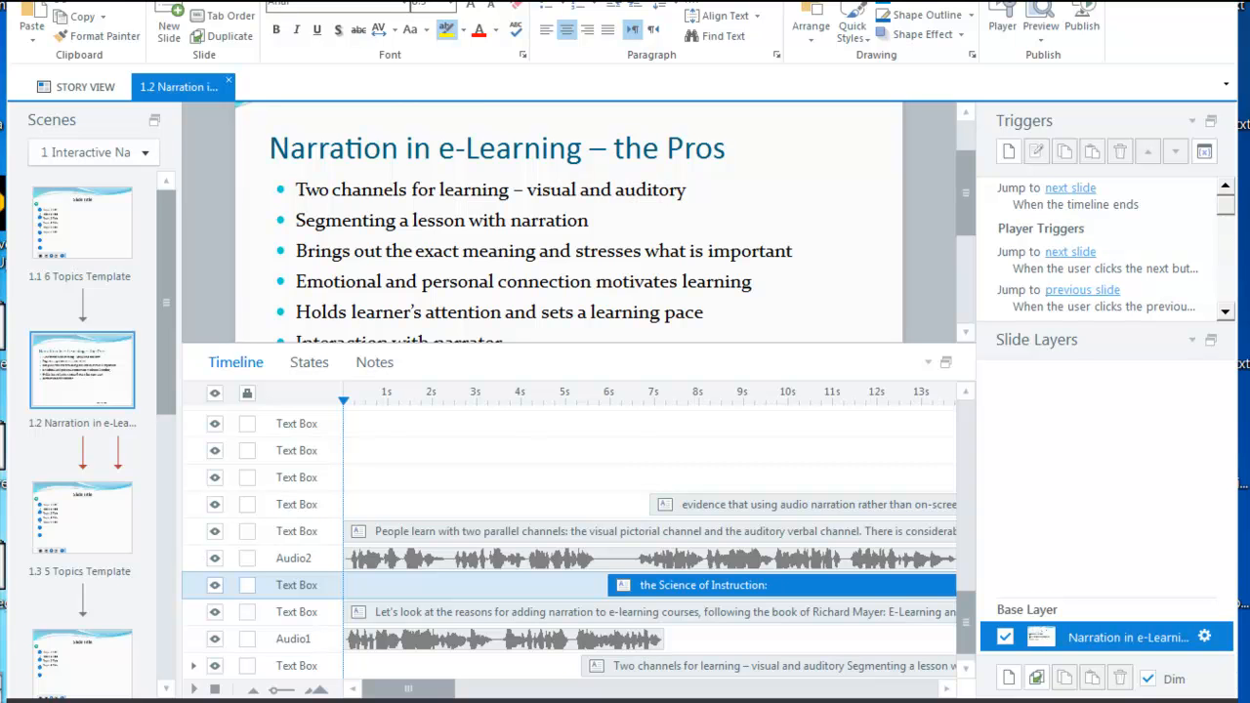
Delete the placeholder audio and the Slide Content text box from Layer 1 of 1.1 6 Topics Template.
click(110, 250)
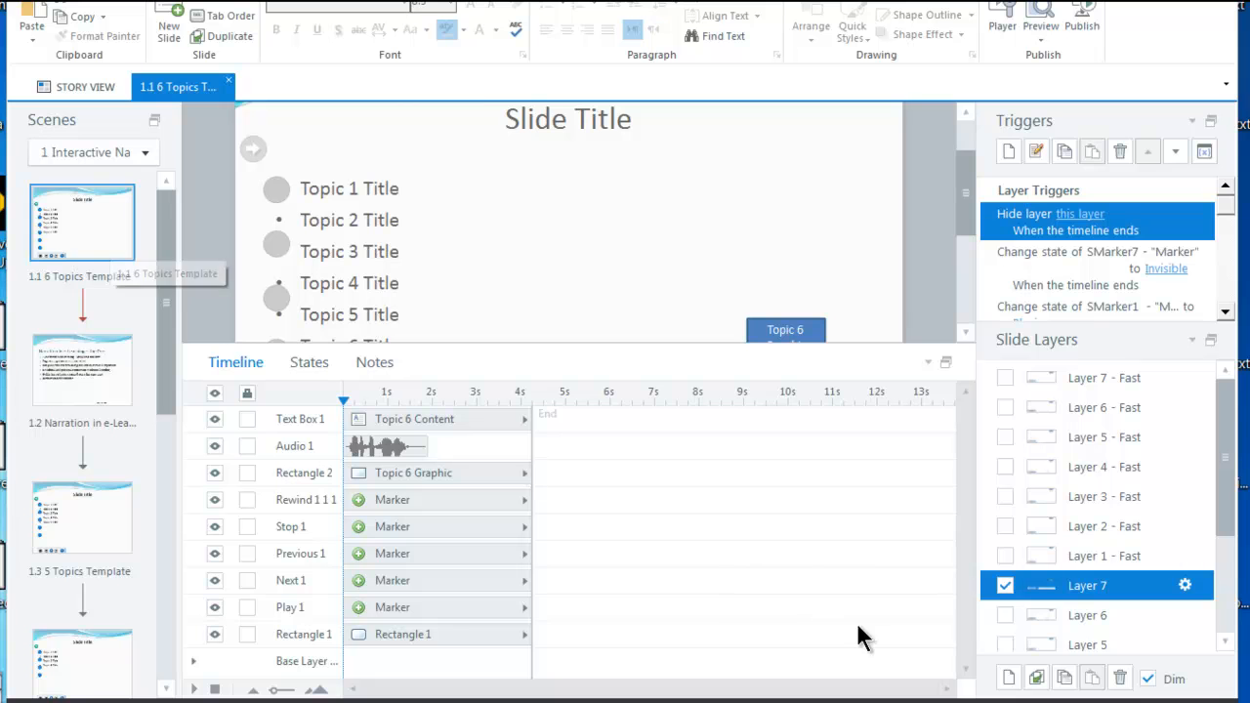
drag(1220, 506, 1235, 602)
click(1095, 582)
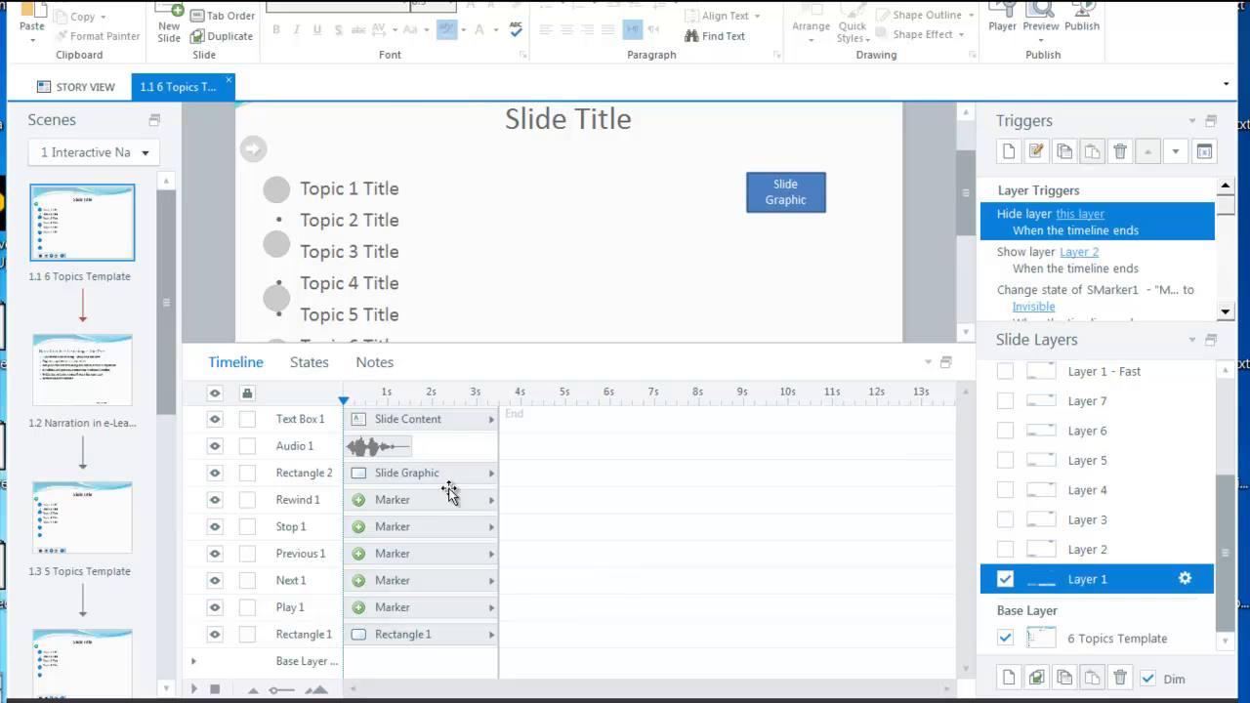
click(390, 451)
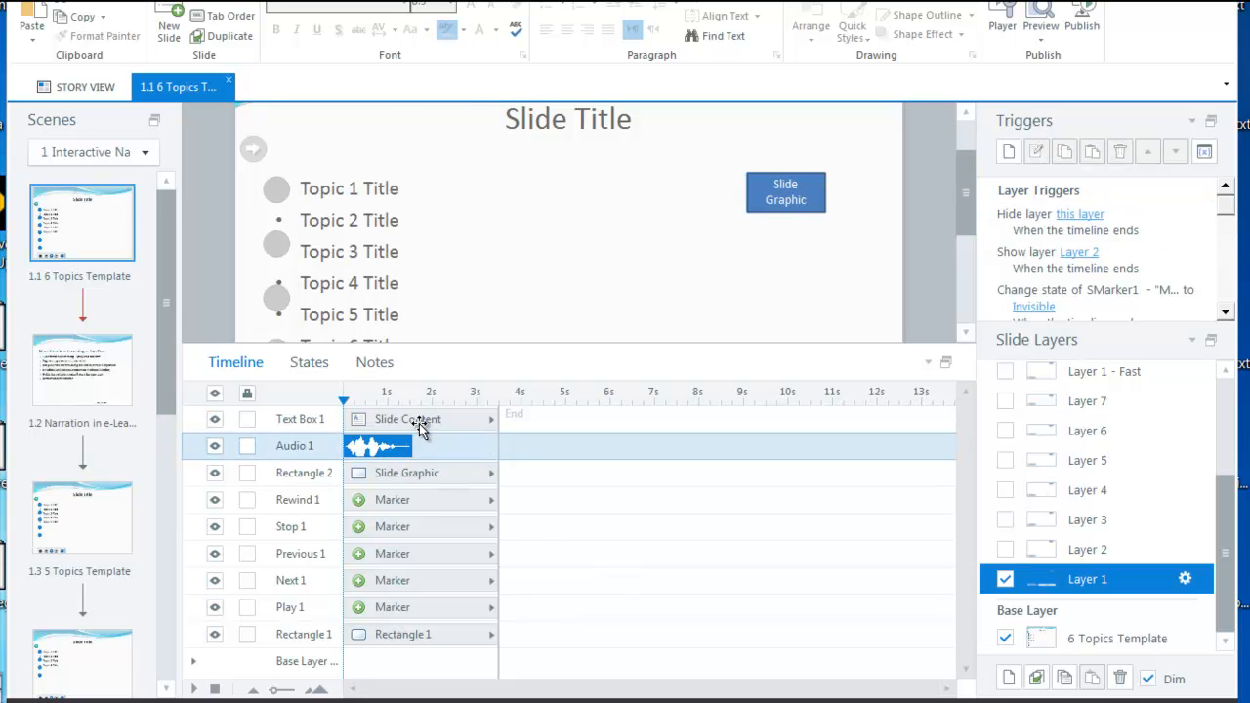
ctrl+click(419, 429)
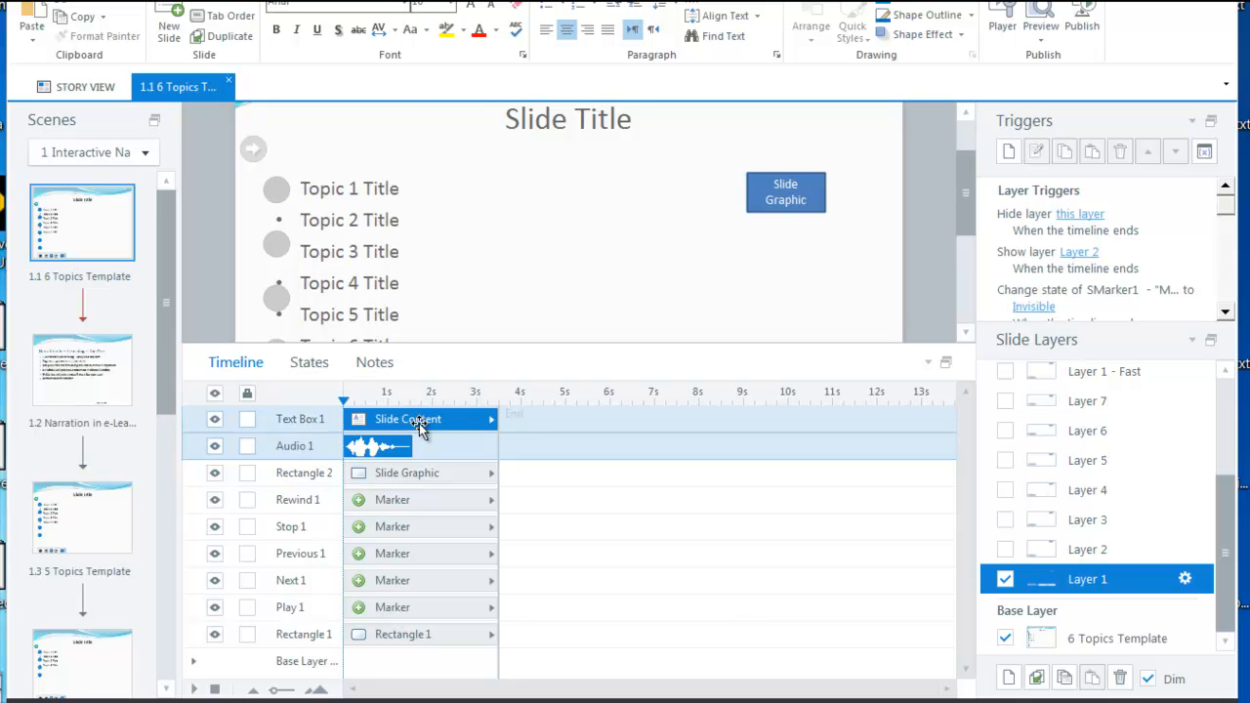
key(Delete)
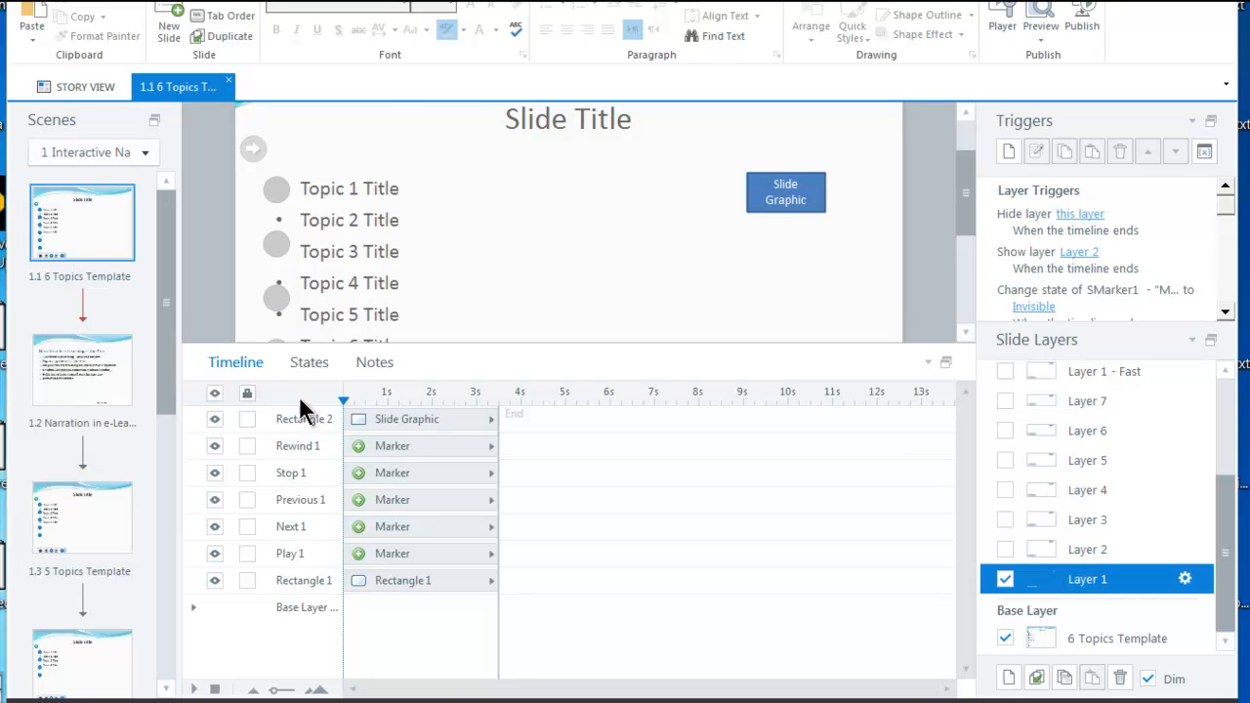
Cut Audio1 and its two caption text boxes from the imported narration slide and paste them onto Layer 1 of 1.1 6 Topics Template.
click(114, 394)
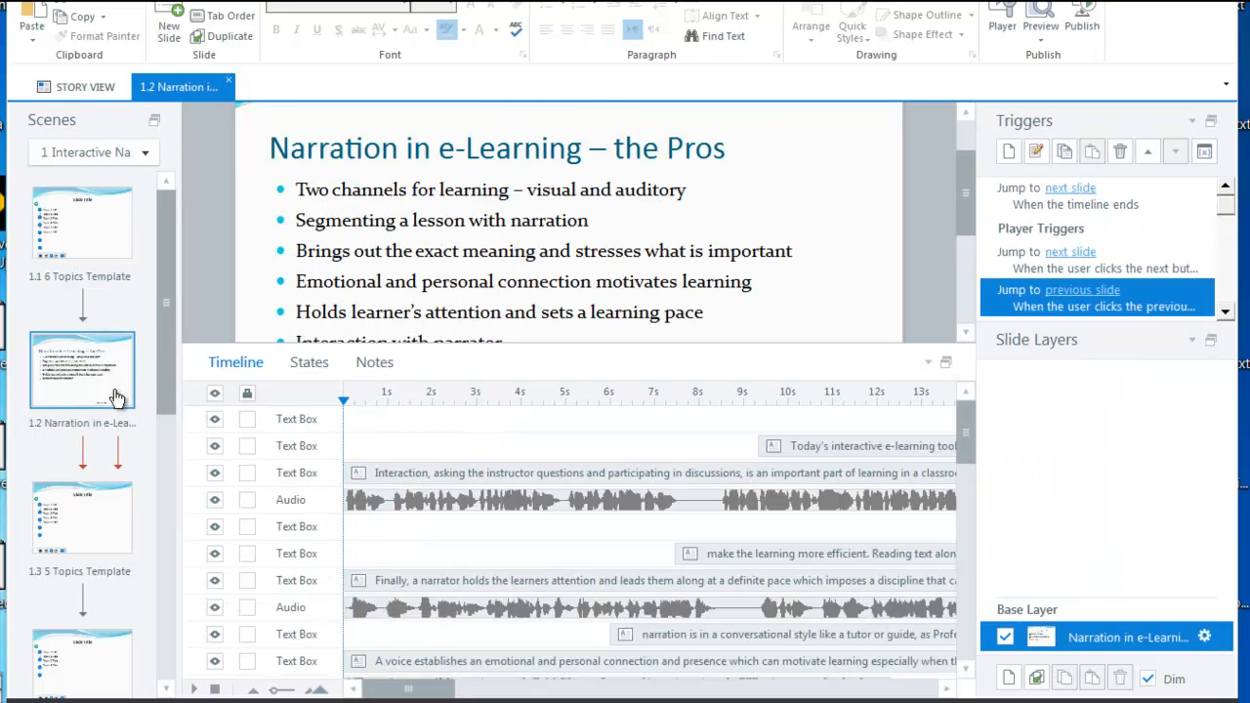
drag(963, 464, 986, 657)
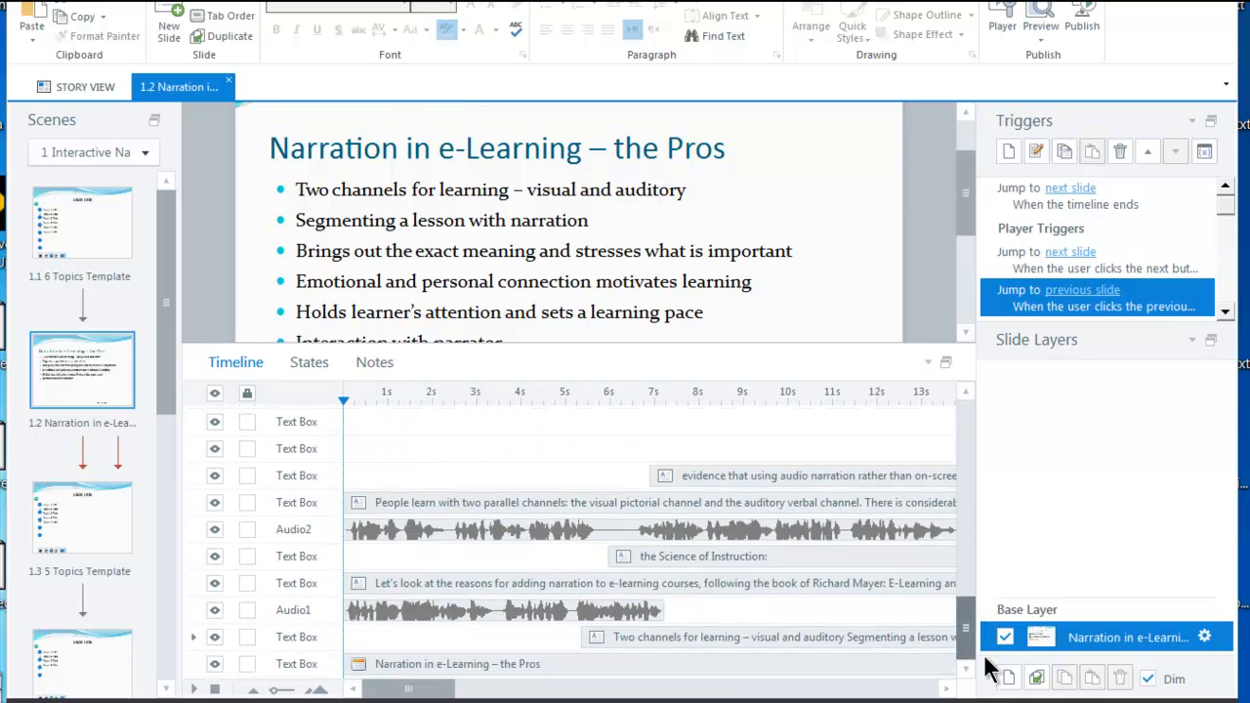
click(545, 612)
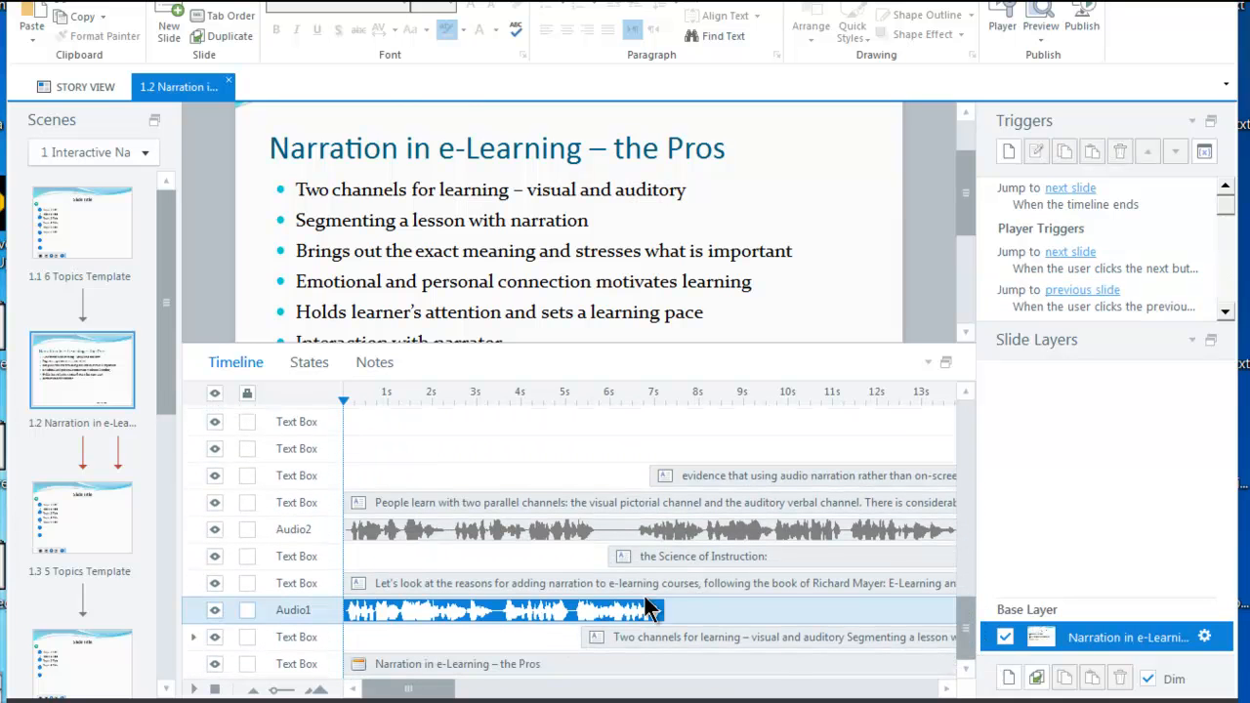
shift+click(710, 565)
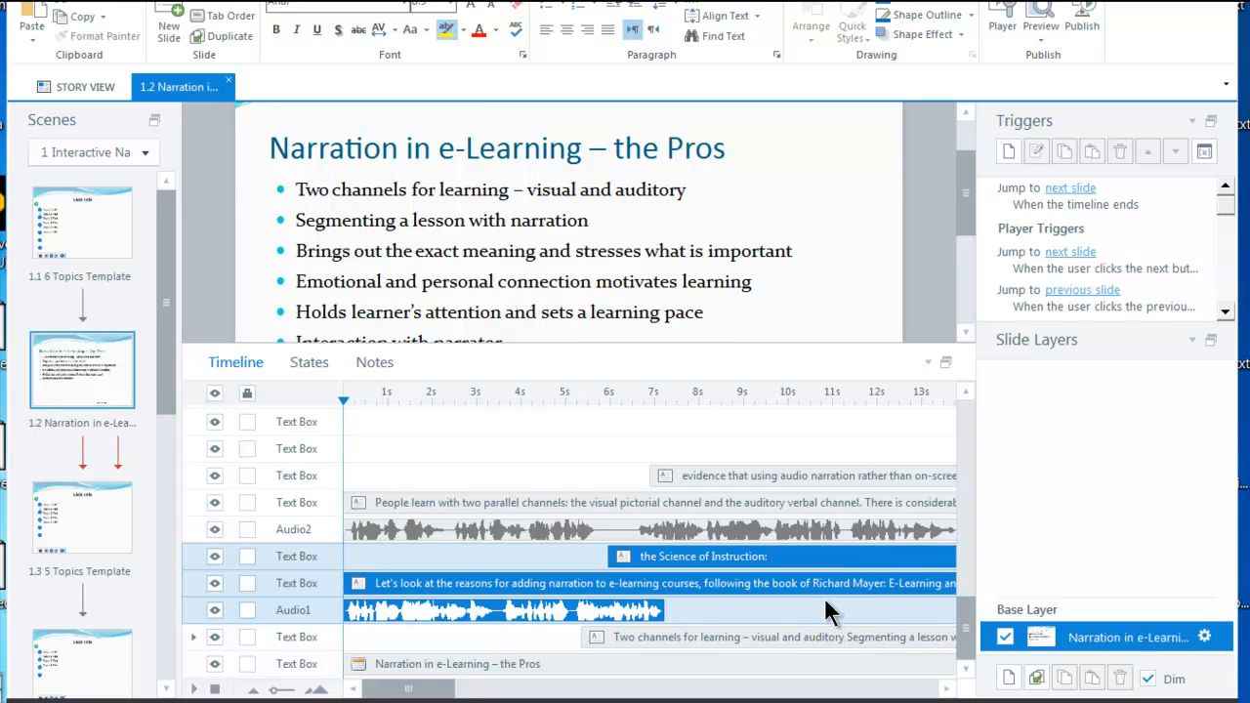
key(Delete)
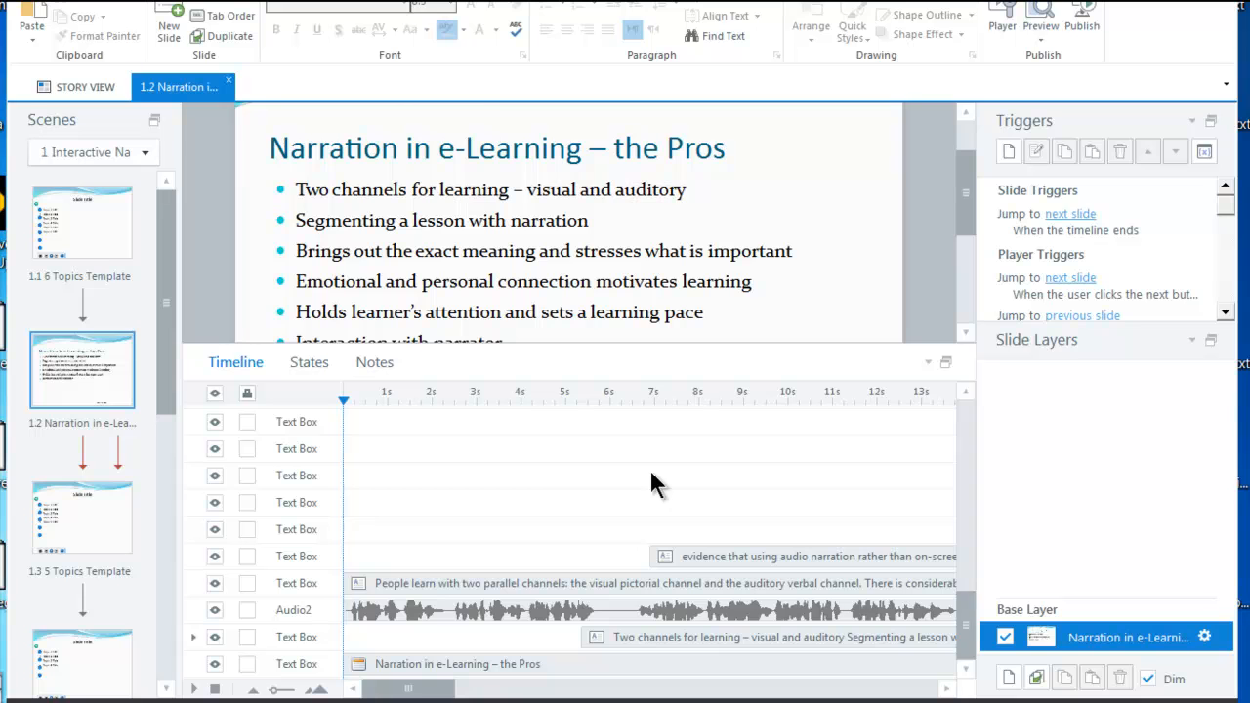
click(111, 250)
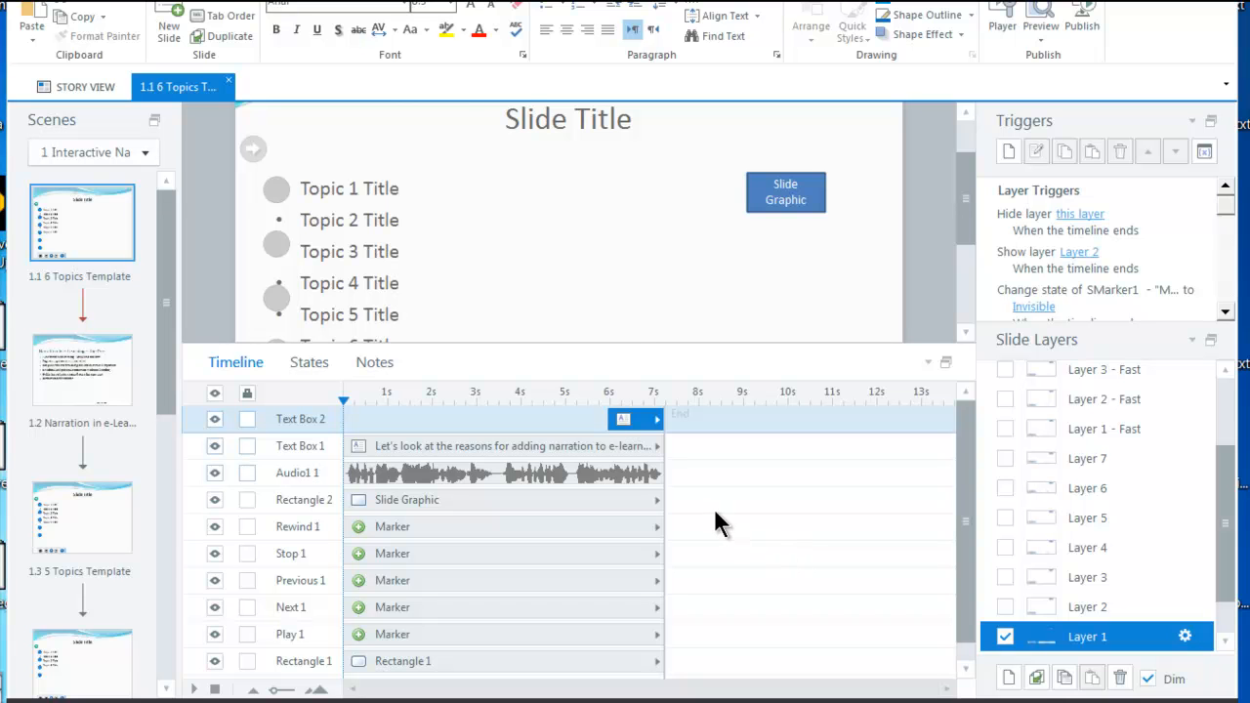
Extend Layer 1's timeline to 10 s and set the font size of both caption text boxes to 10.
drag(661, 492, 788, 477)
click(810, 502)
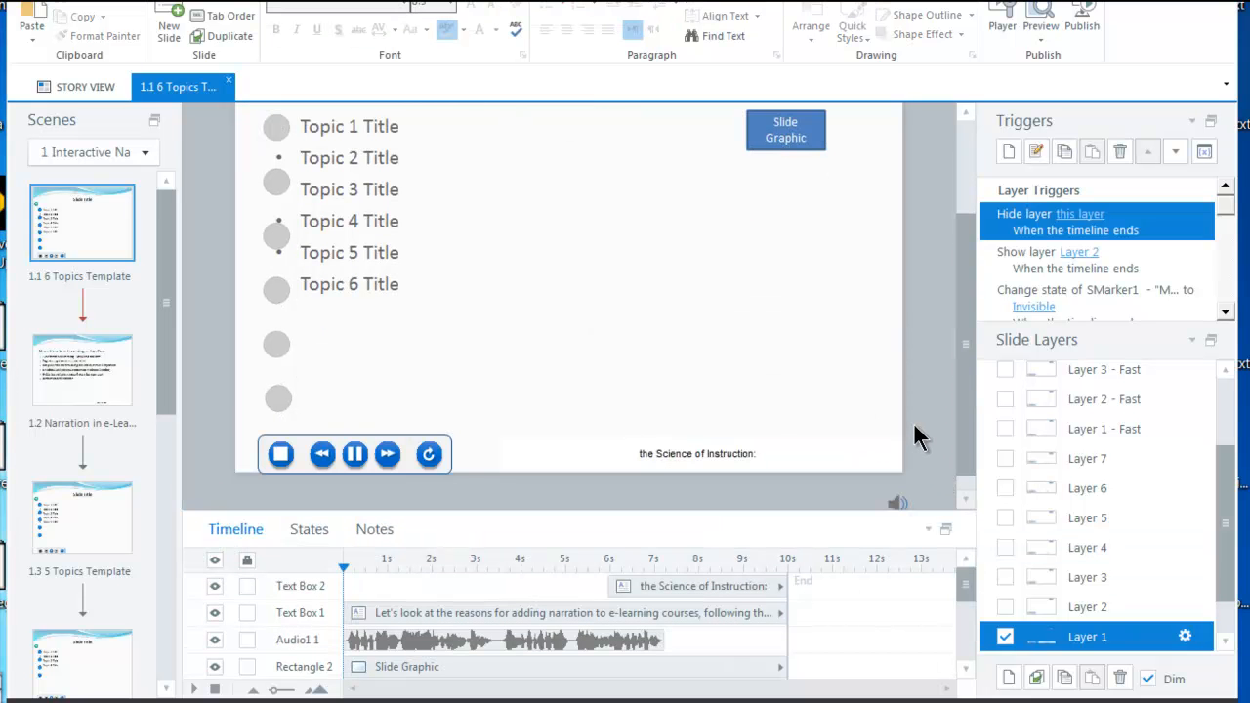
drag(915, 411, 474, 488)
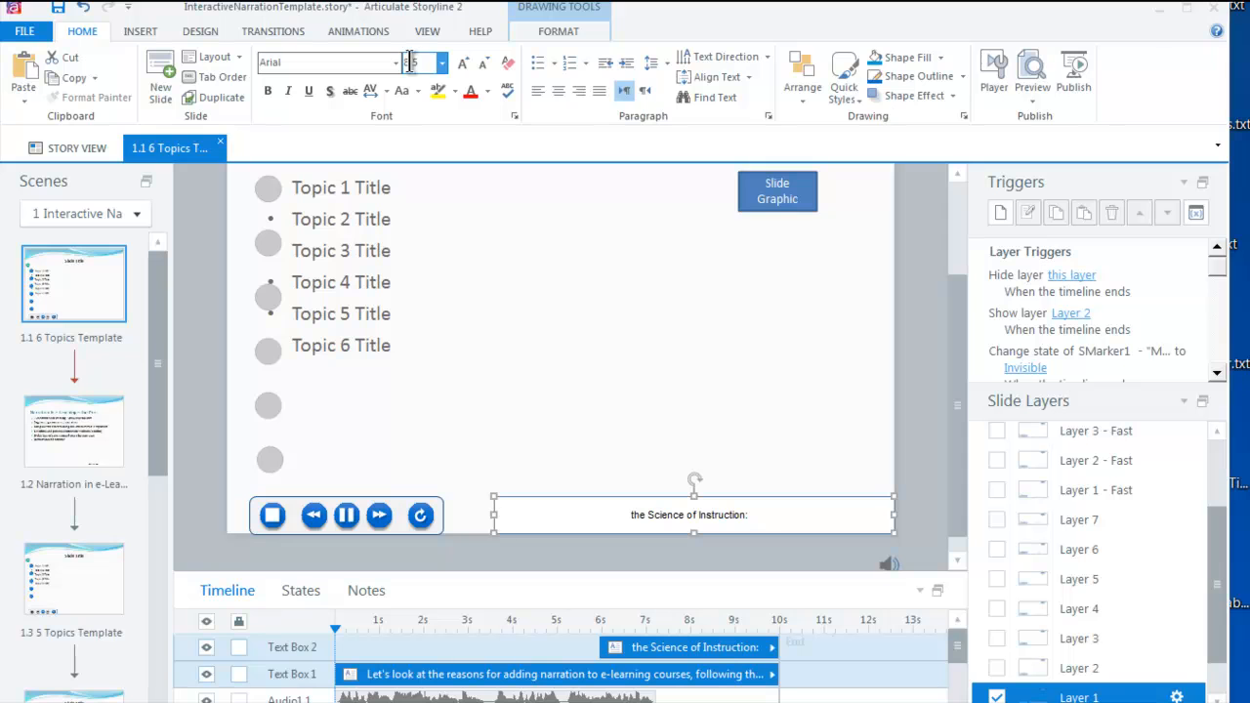
click(442, 64)
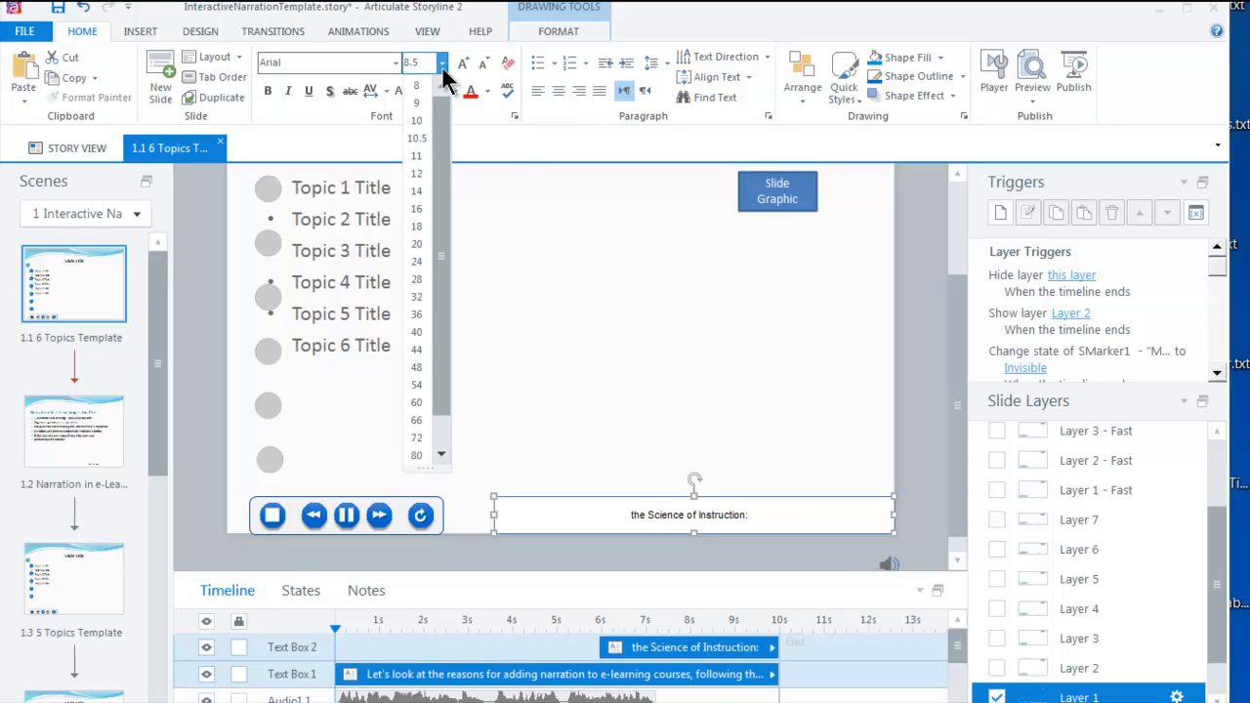
click(416, 122)
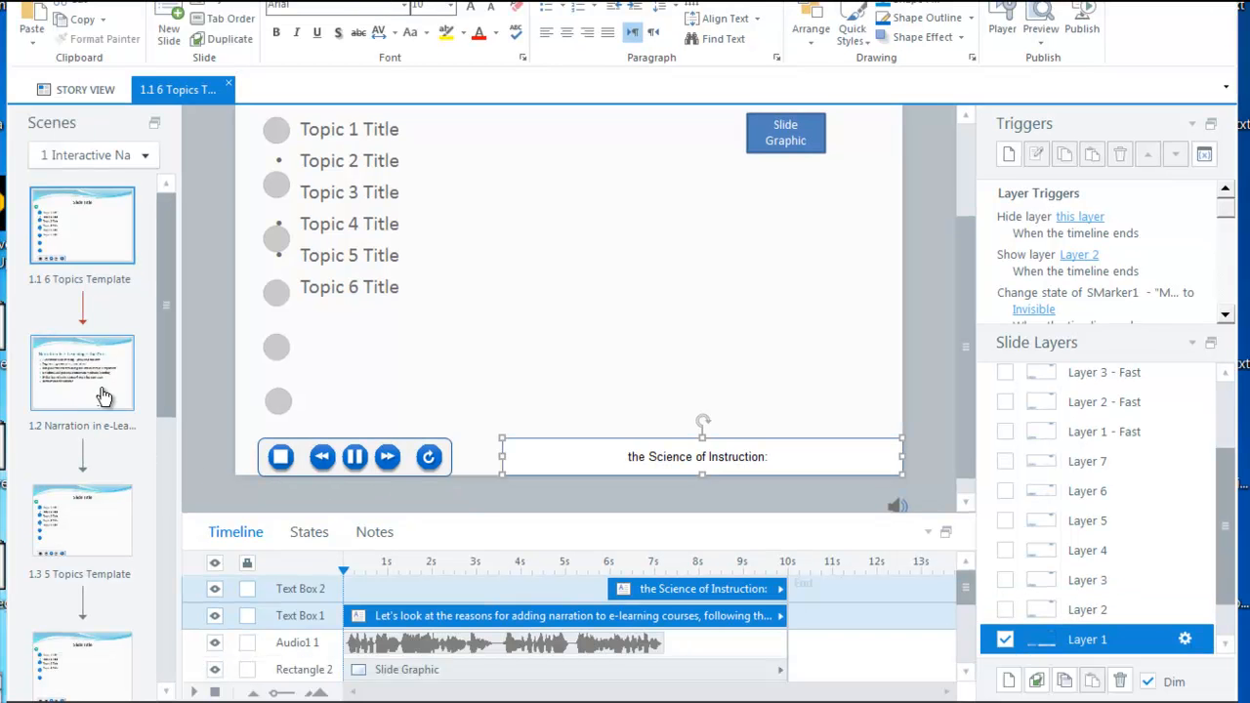
Cut Audio2 together with all of its caption text boxes from the imported narration slide's timeline.
click(106, 402)
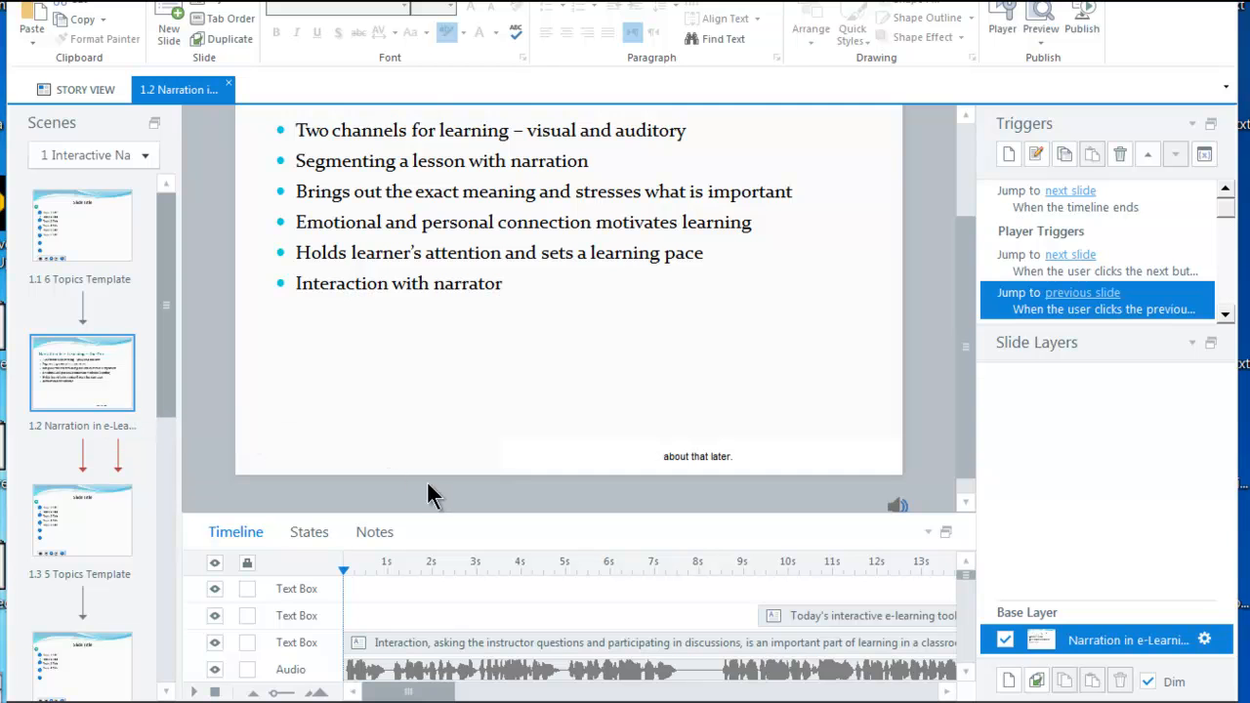
drag(965, 572, 976, 674)
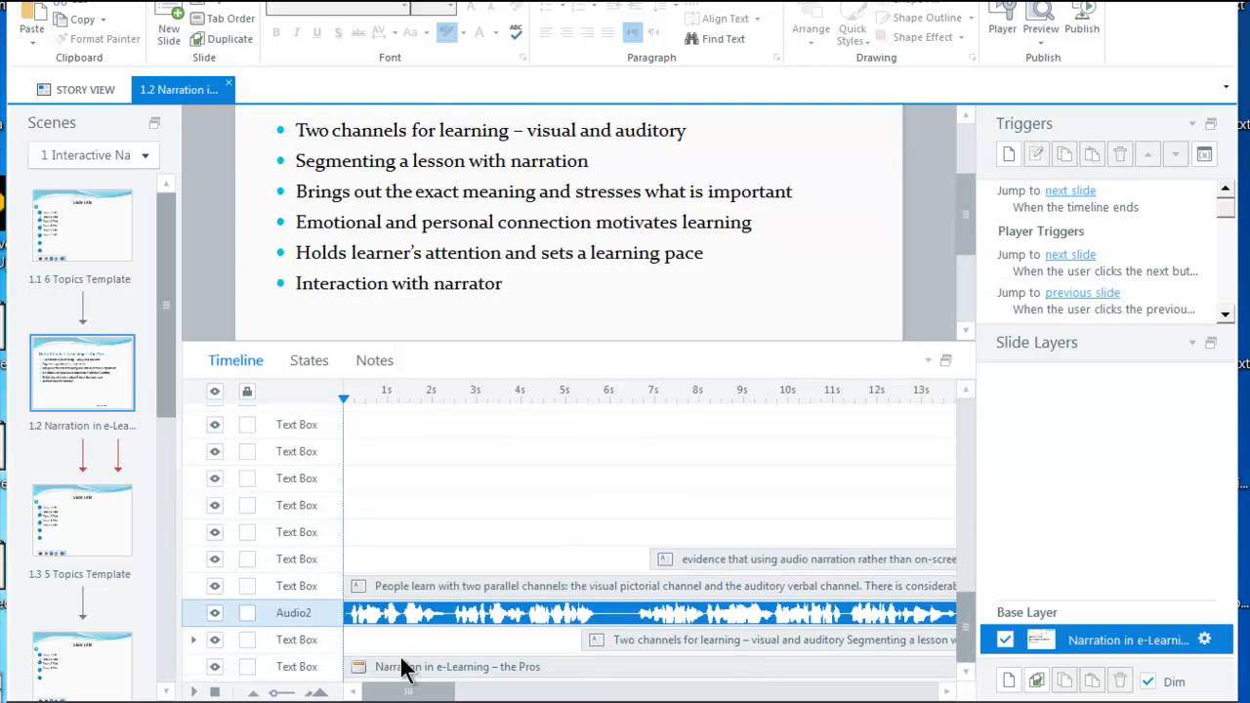
drag(414, 693, 887, 692)
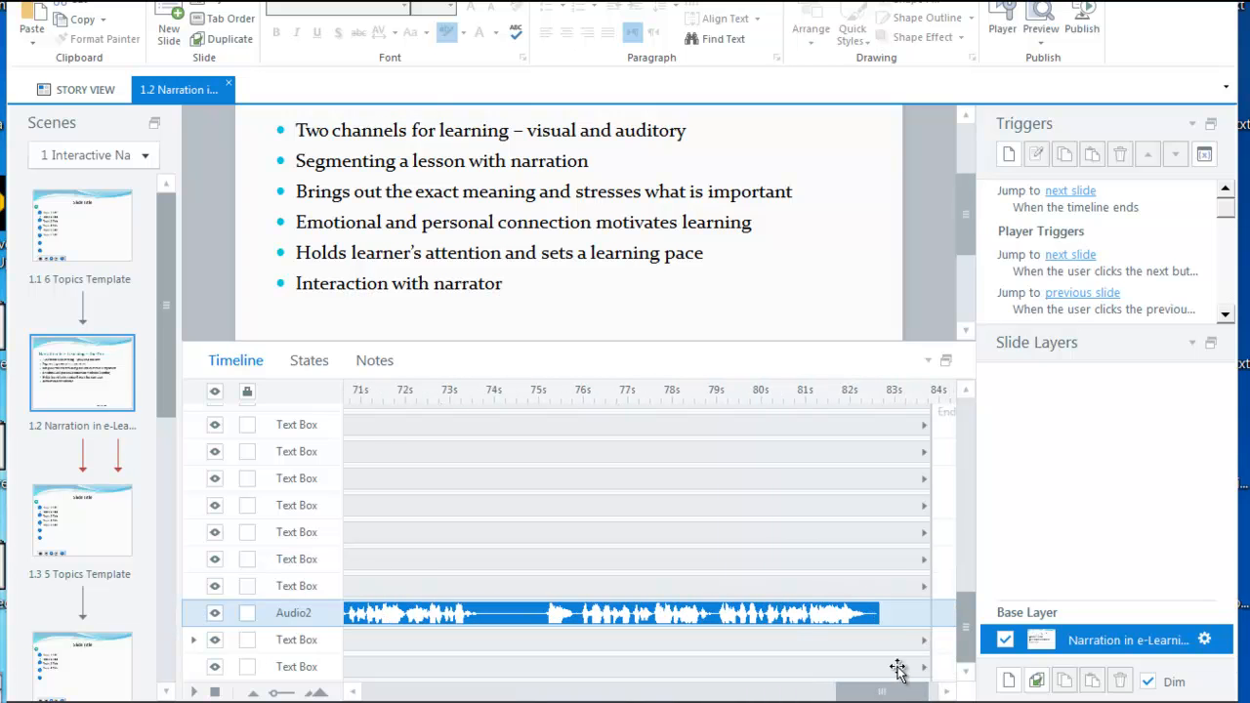
drag(961, 610, 965, 557)
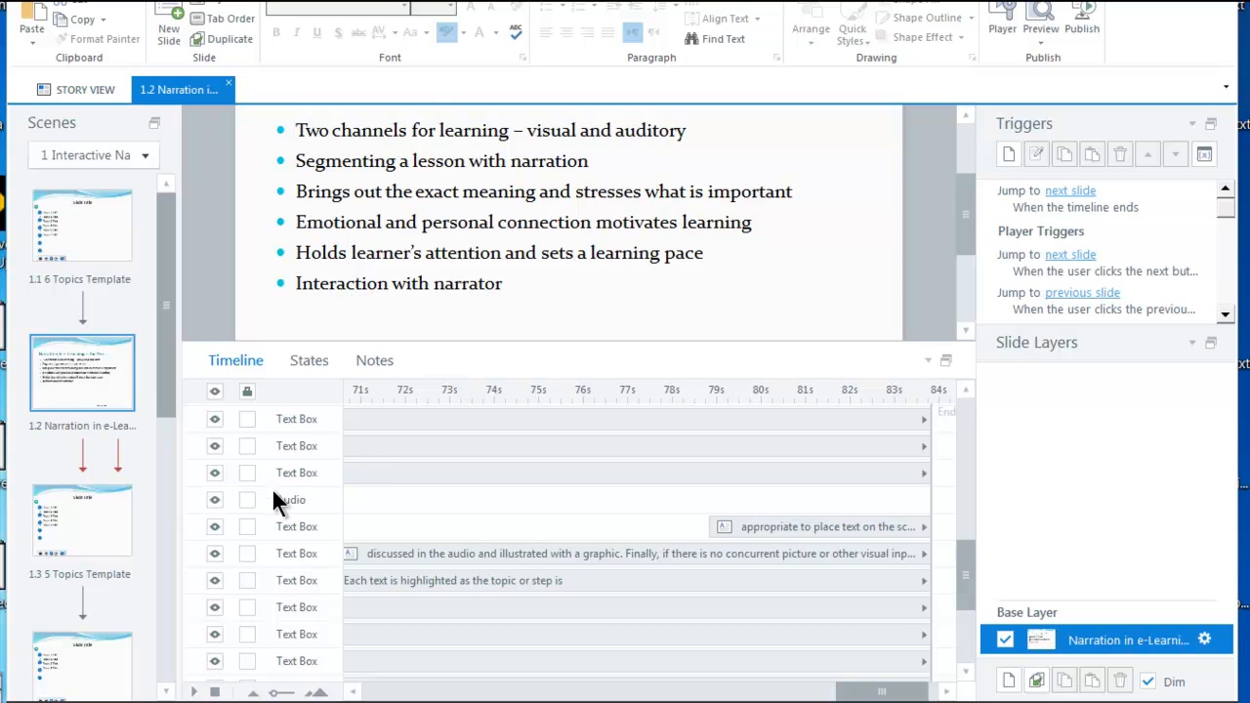
click(793, 533)
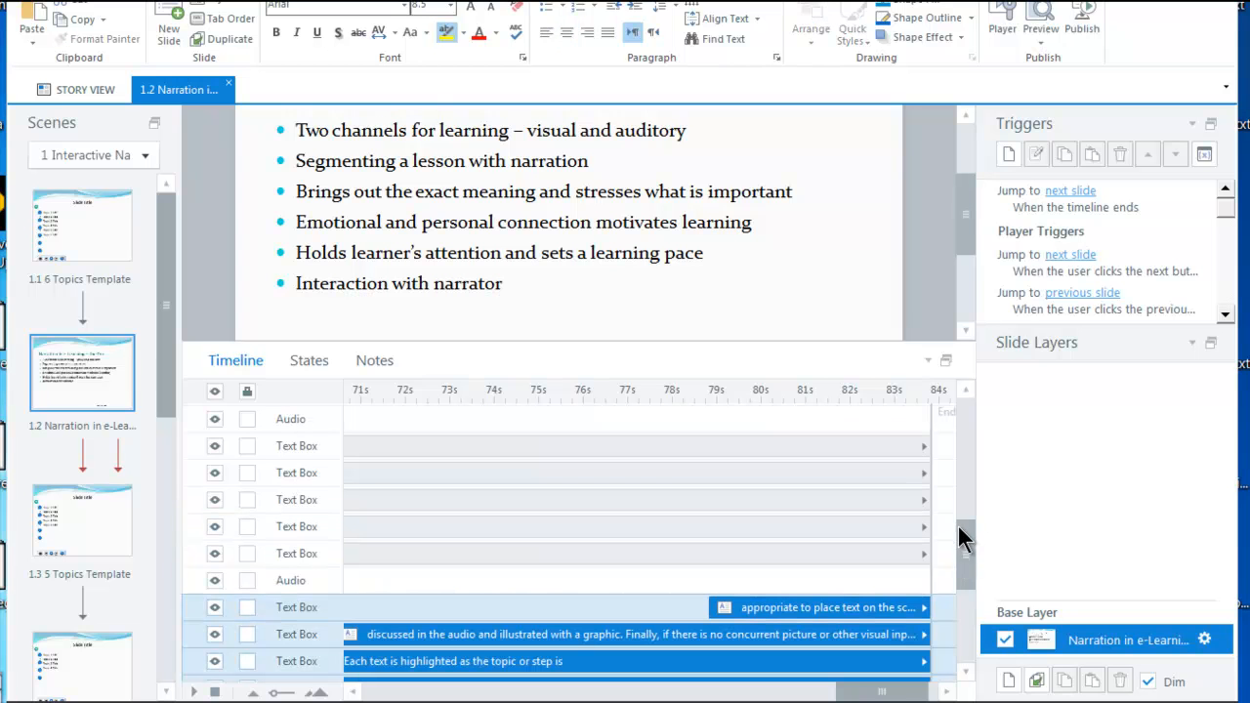
mouse_move(963, 537)
mouse_down()
mouse_move(968, 602)
mouse_move(967, 551)
mouse_up()
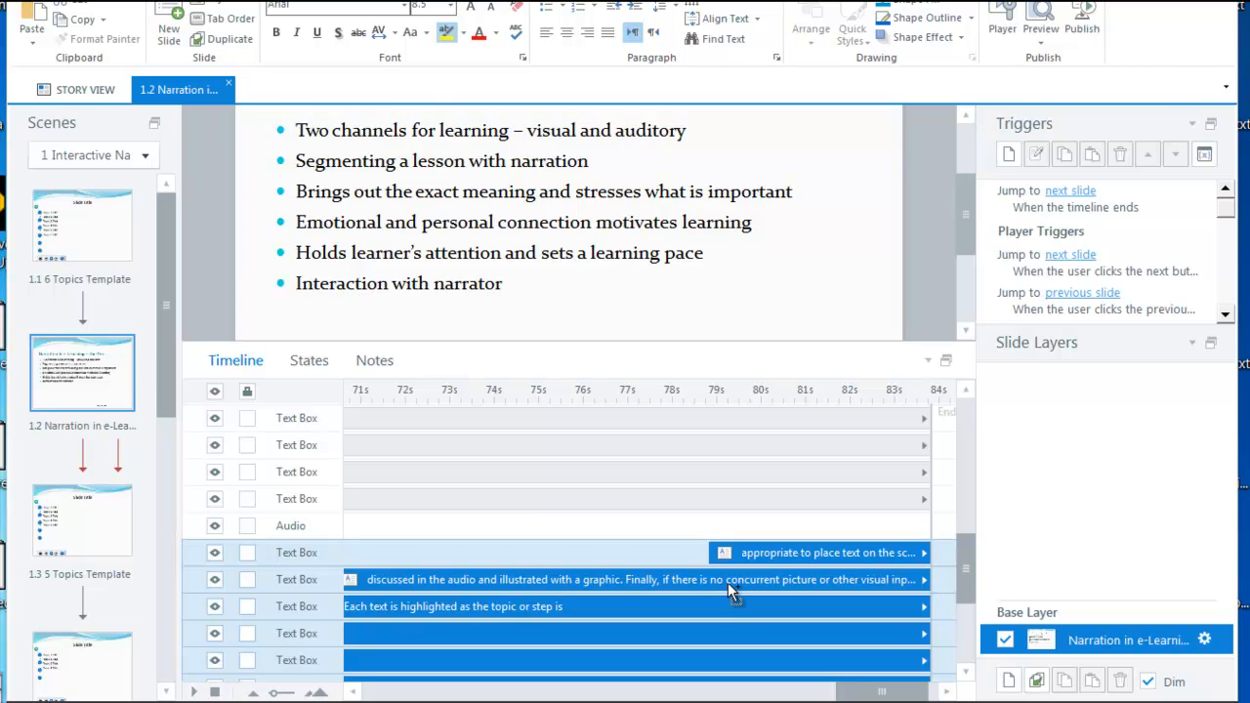
key(Delete)
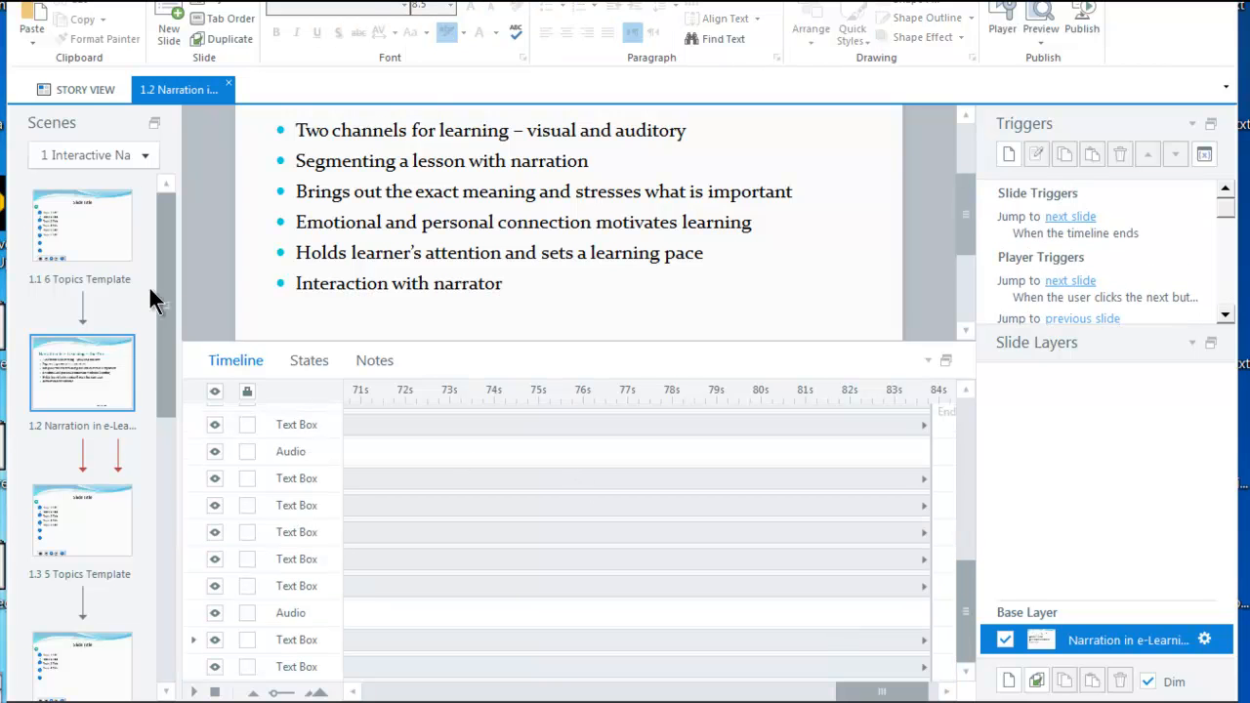
Replace the placeholder audio and Topic 1 Content text box on the template's Layer 2 with the cut Audio2 narration and captions.
click(115, 259)
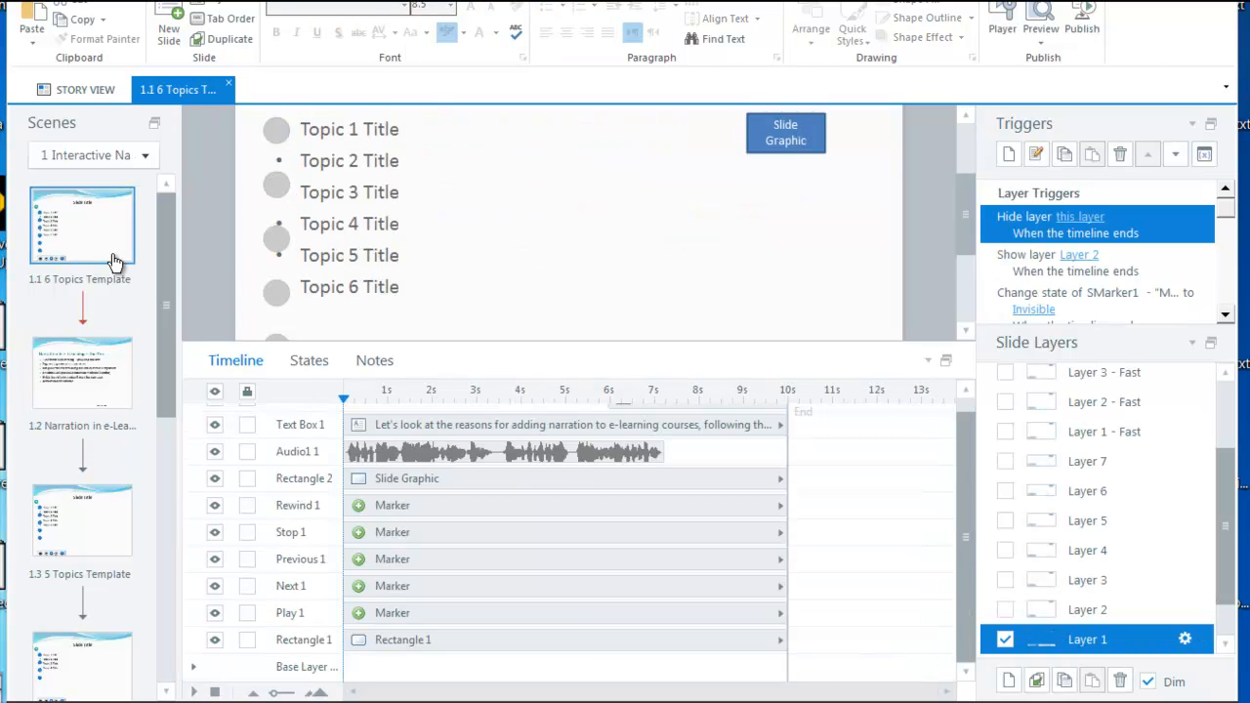
click(1067, 613)
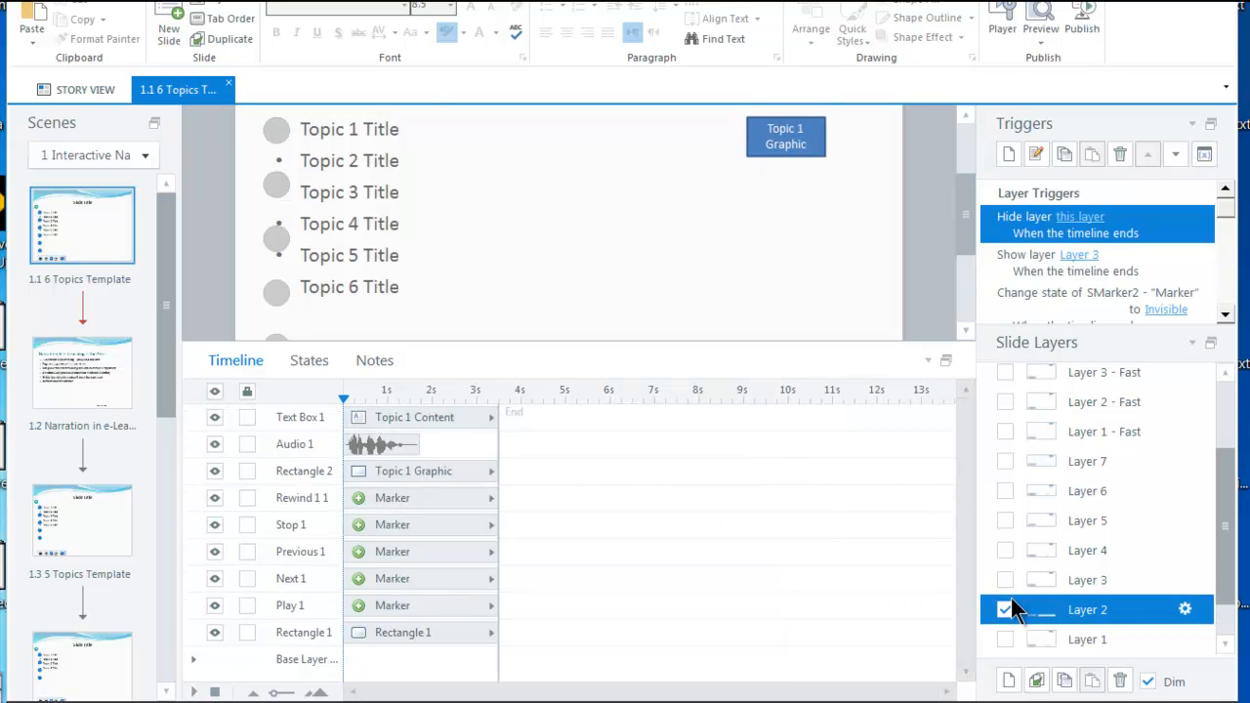
click(395, 445)
ctrl+click(425, 419)
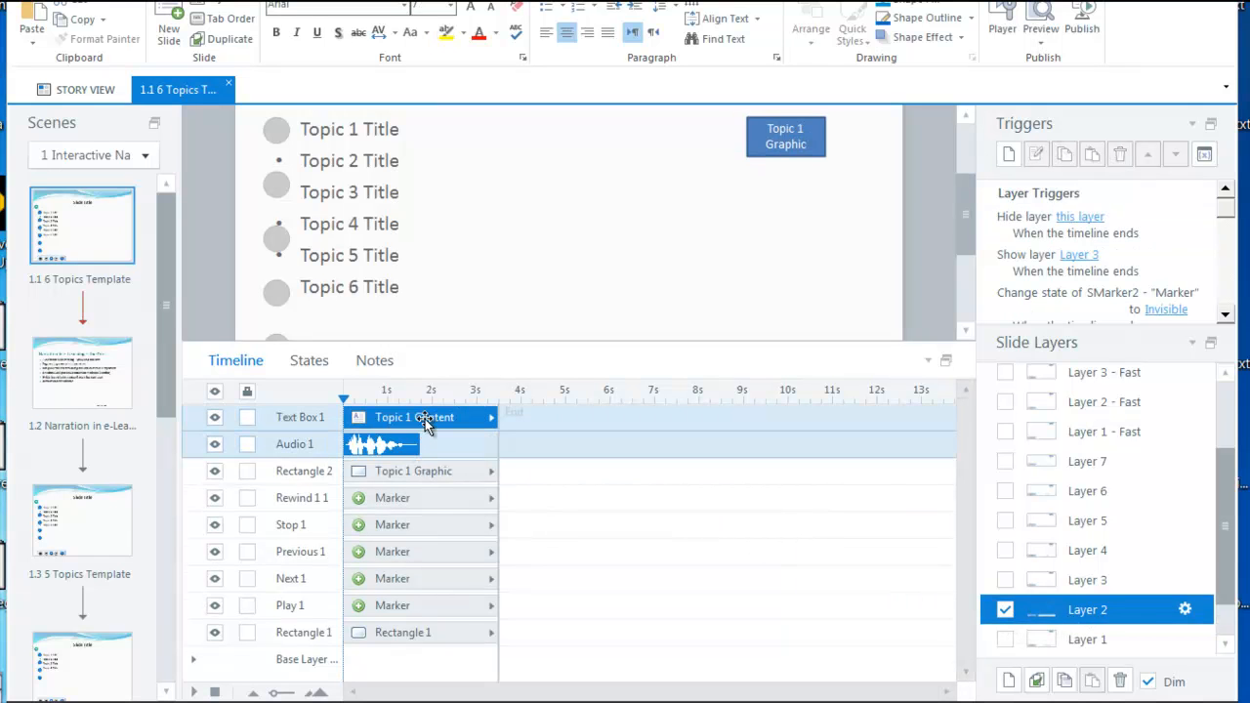
key(Delete)
key(ctrl+v)
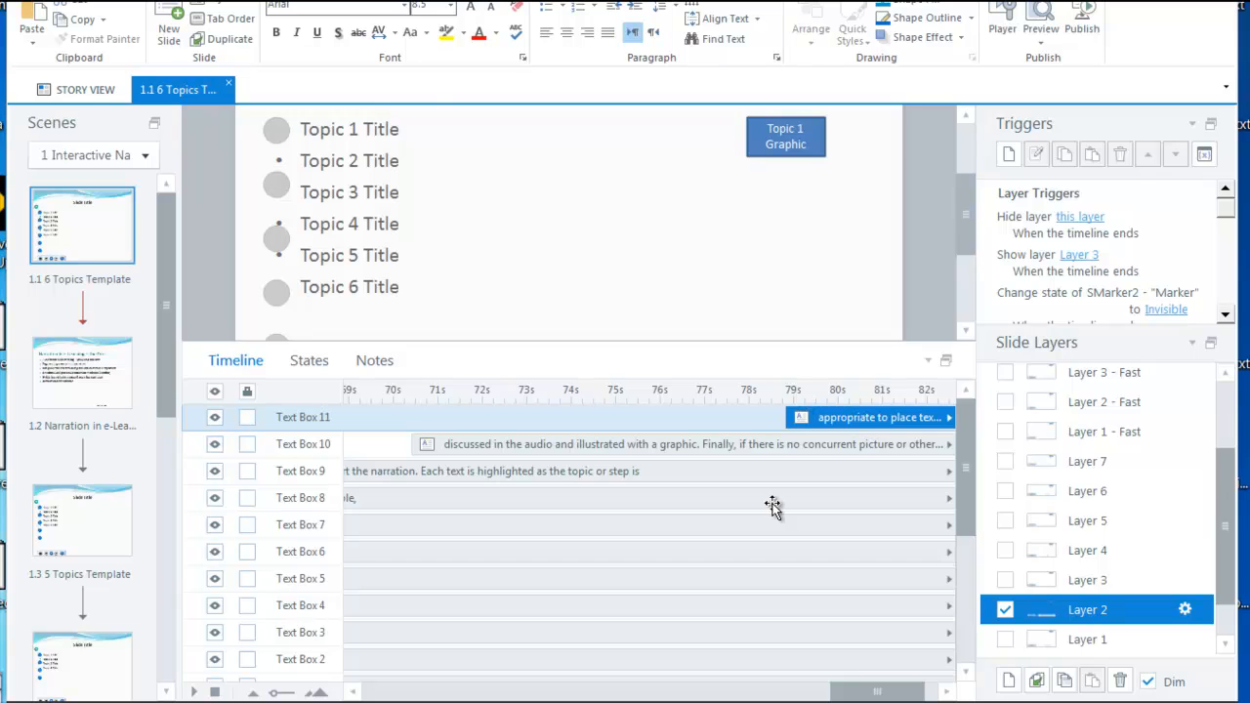
drag(842, 696, 857, 695)
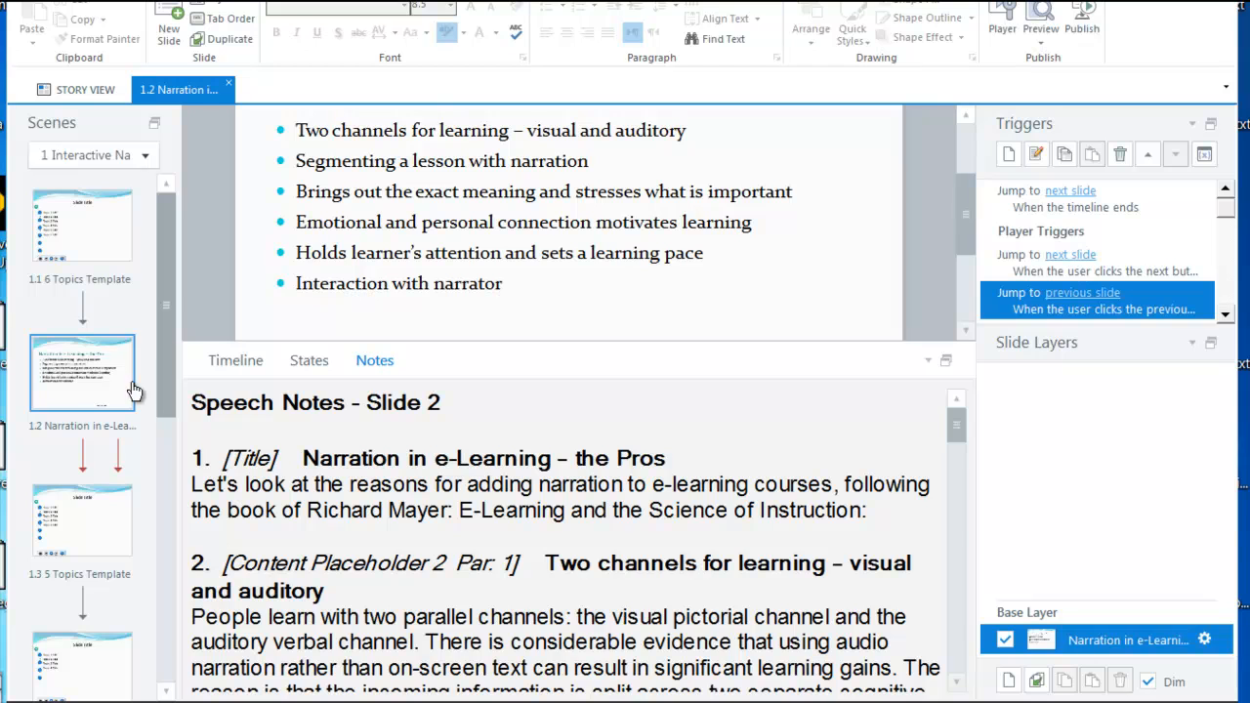
Copy all speech notes from the imported narration slide and paste them over the notes of 1.1 6 Topics Template.
drag(193, 402, 484, 700)
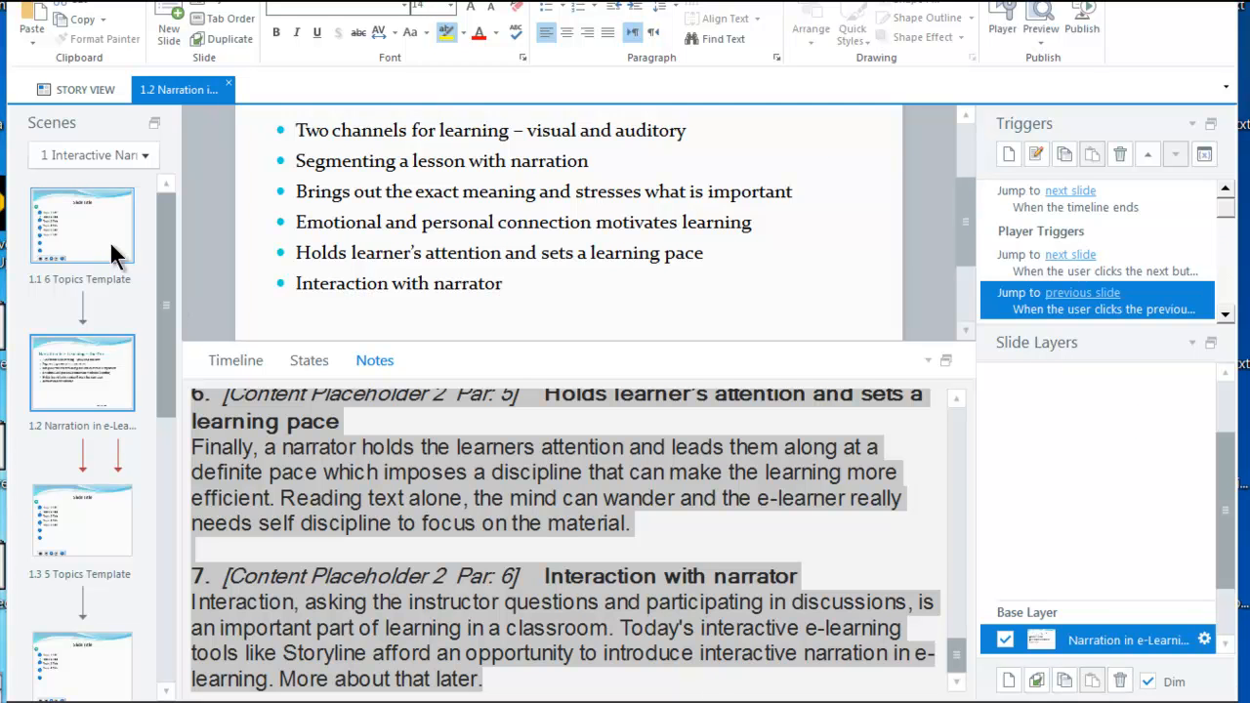
click(82, 224)
click(191, 401)
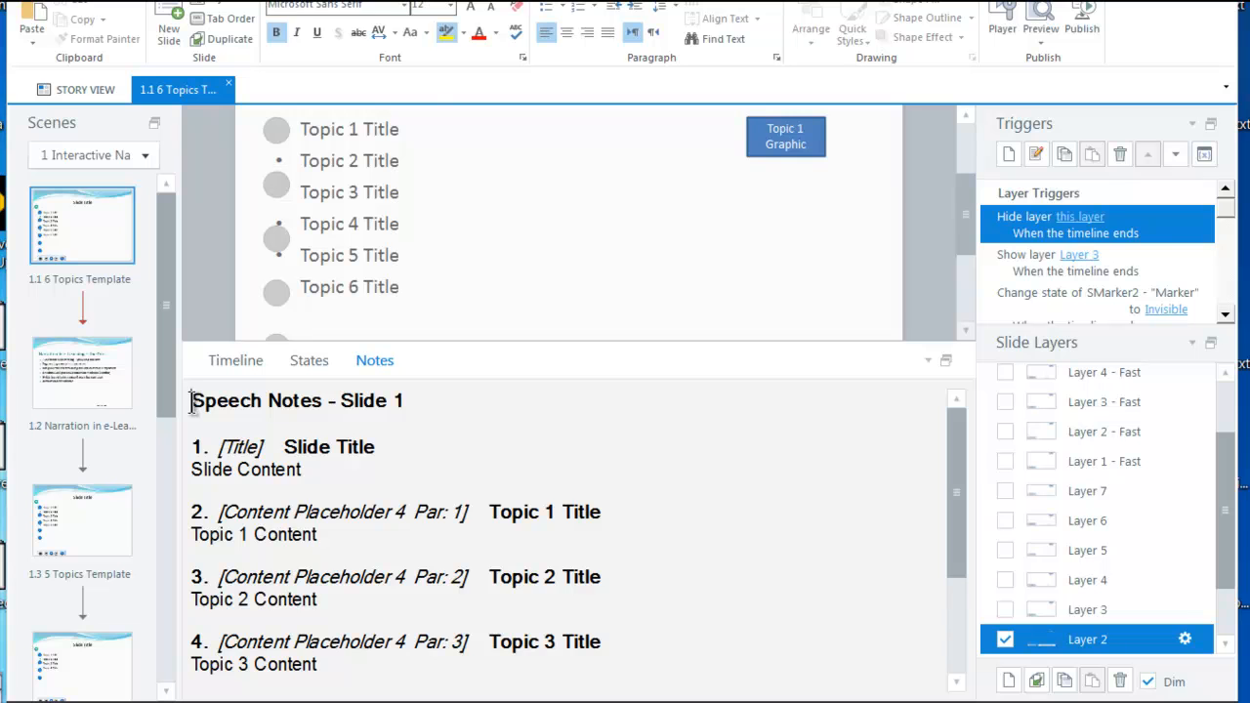
drag(191, 402, 850, 686)
key(ctrl+v)
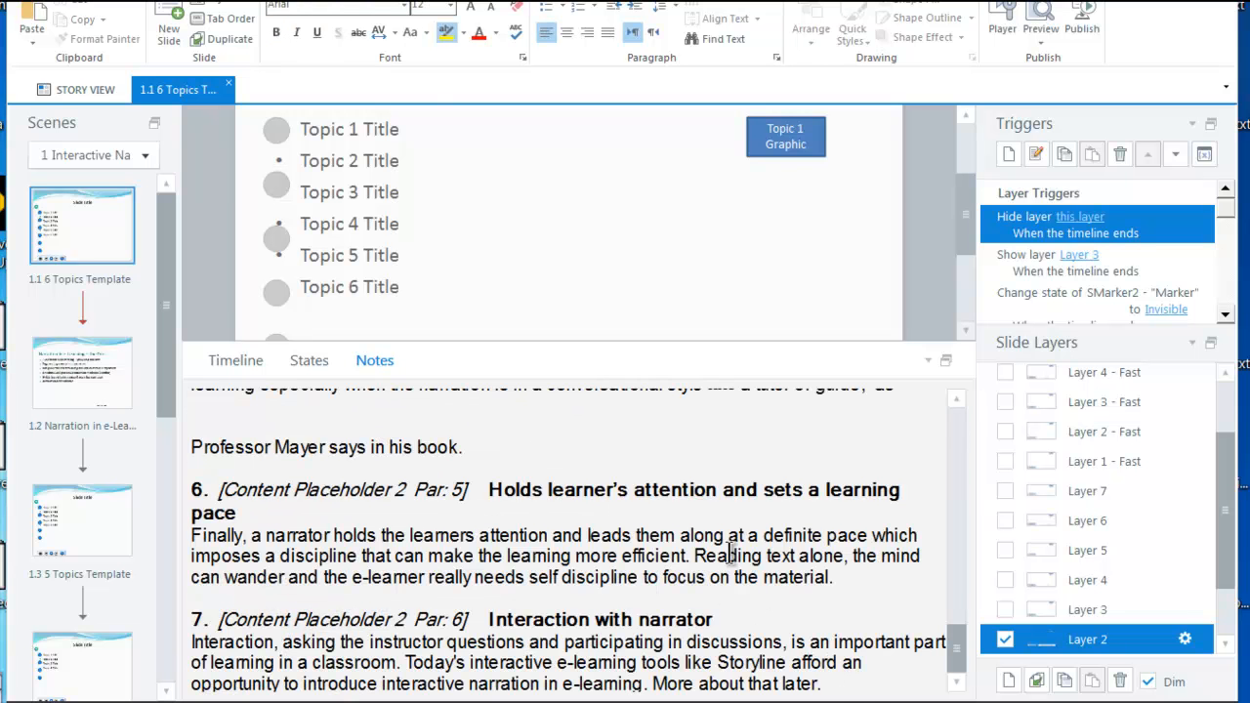
drag(956, 656, 957, 420)
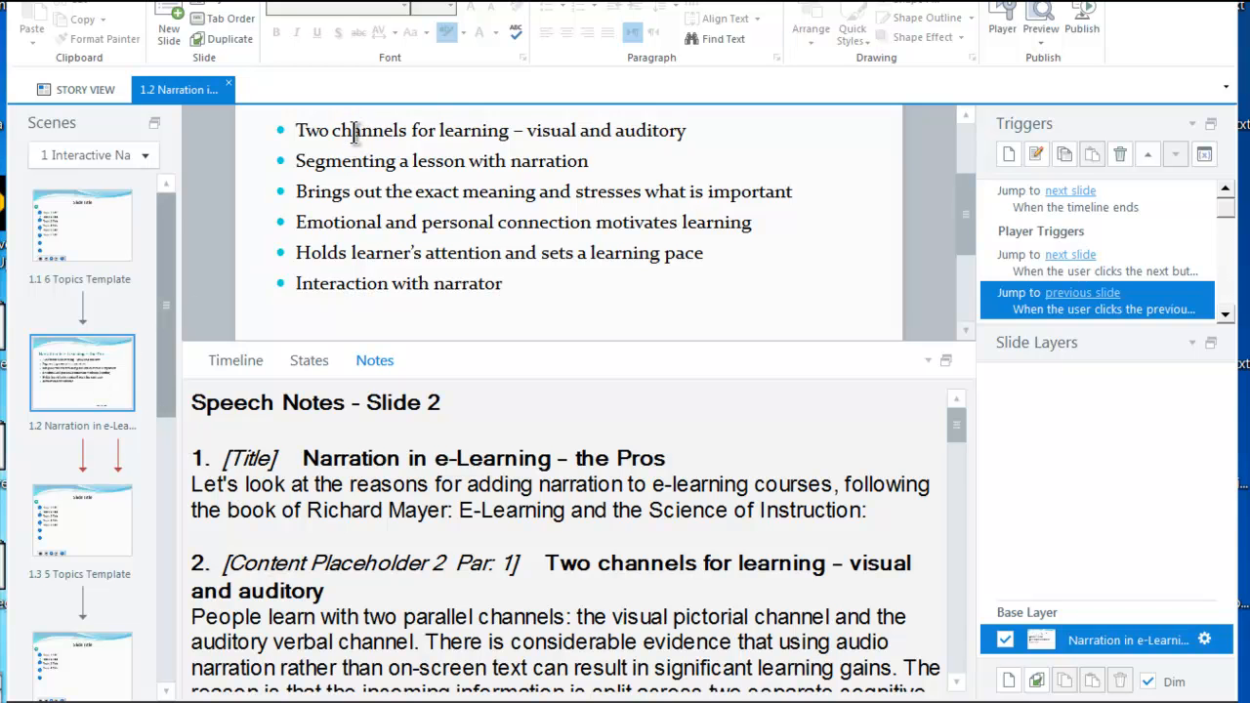
Copy the six topic bullets from the imported narration slide and paste them over the topic list on 1.1 6 Topics Template.
drag(296, 131, 574, 282)
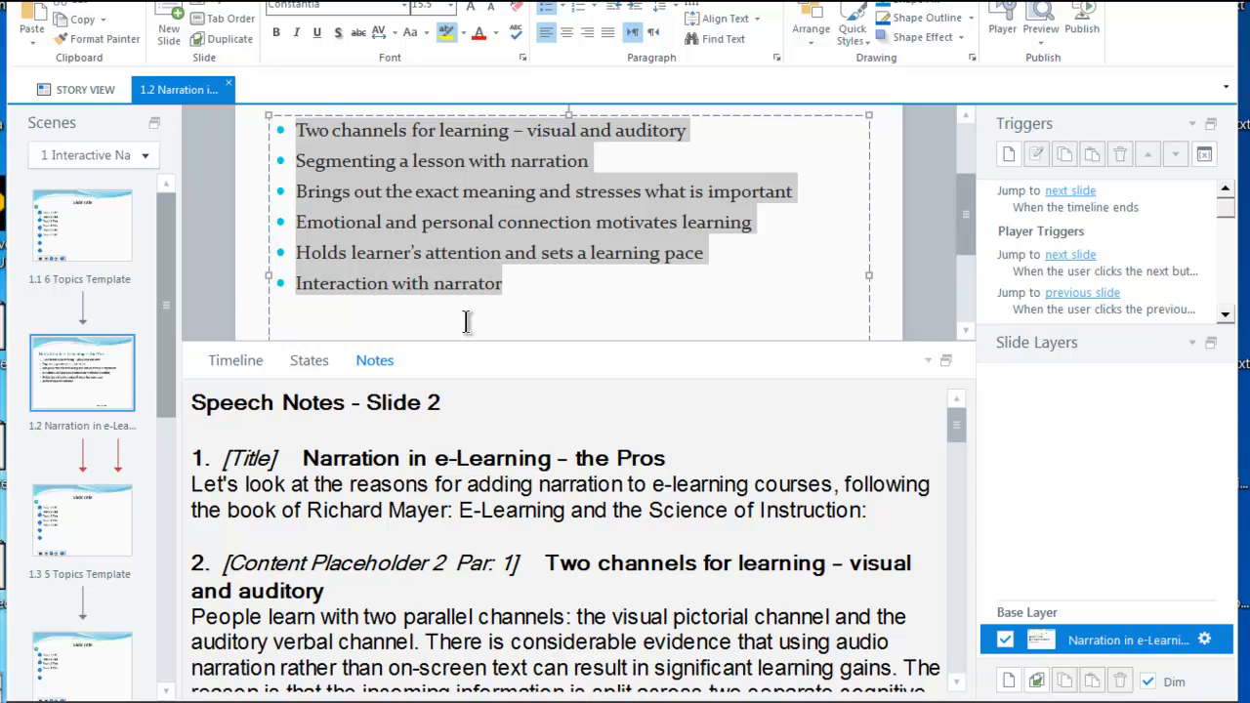
click(82, 225)
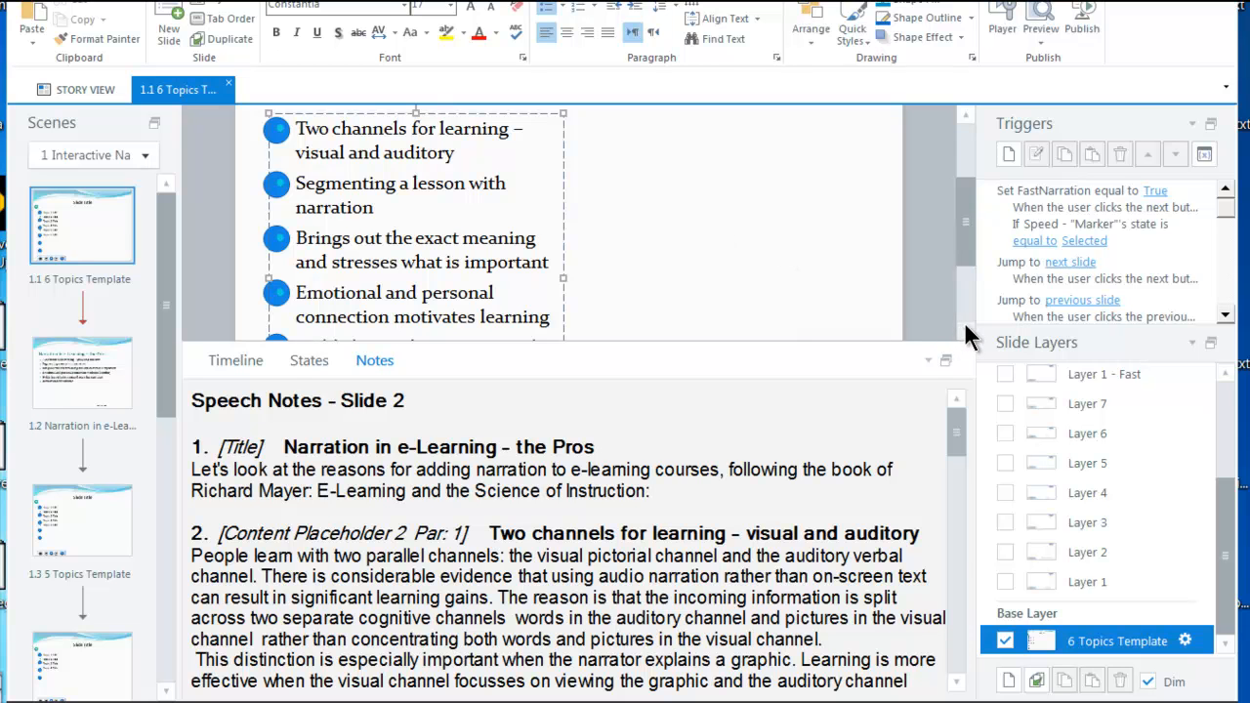
scroll(964, 325, down, 3)
scroll(965, 327, down, 1)
drag(962, 238, 965, 188)
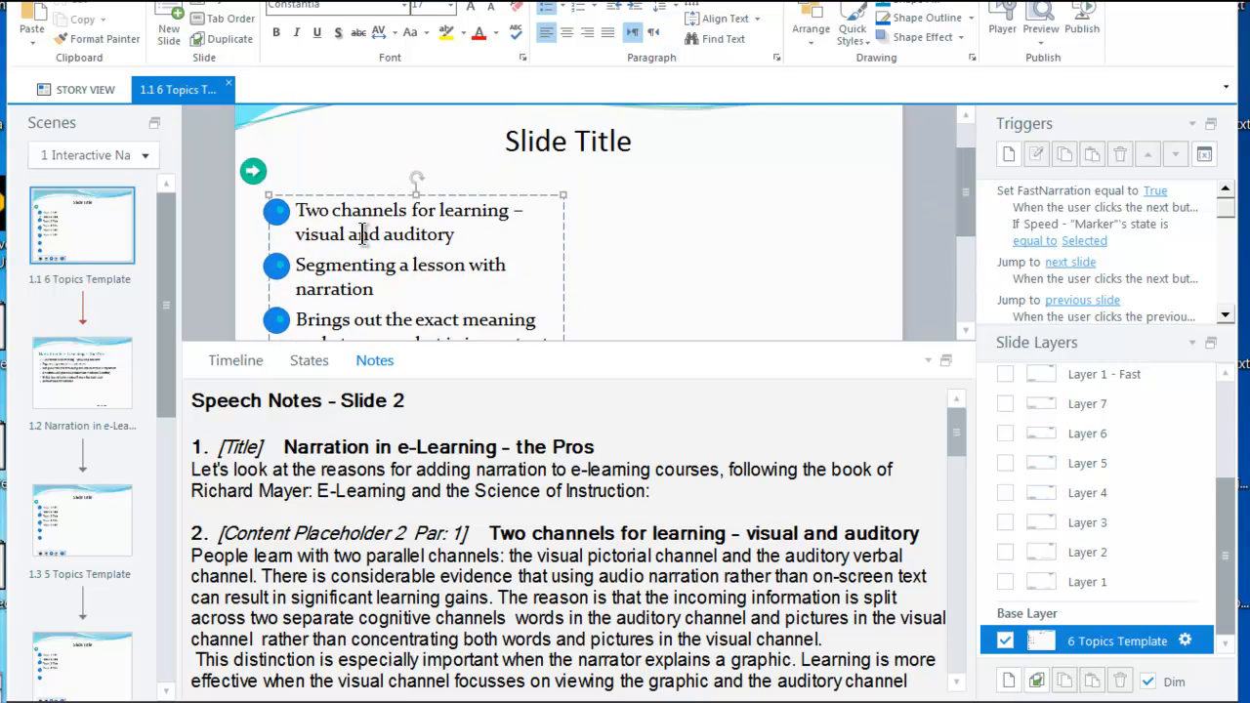
Review the alignment and distribution options available for the marker beside the last topic bullet.
click(963, 331)
click(963, 331)
click(963, 331)
click(963, 331)
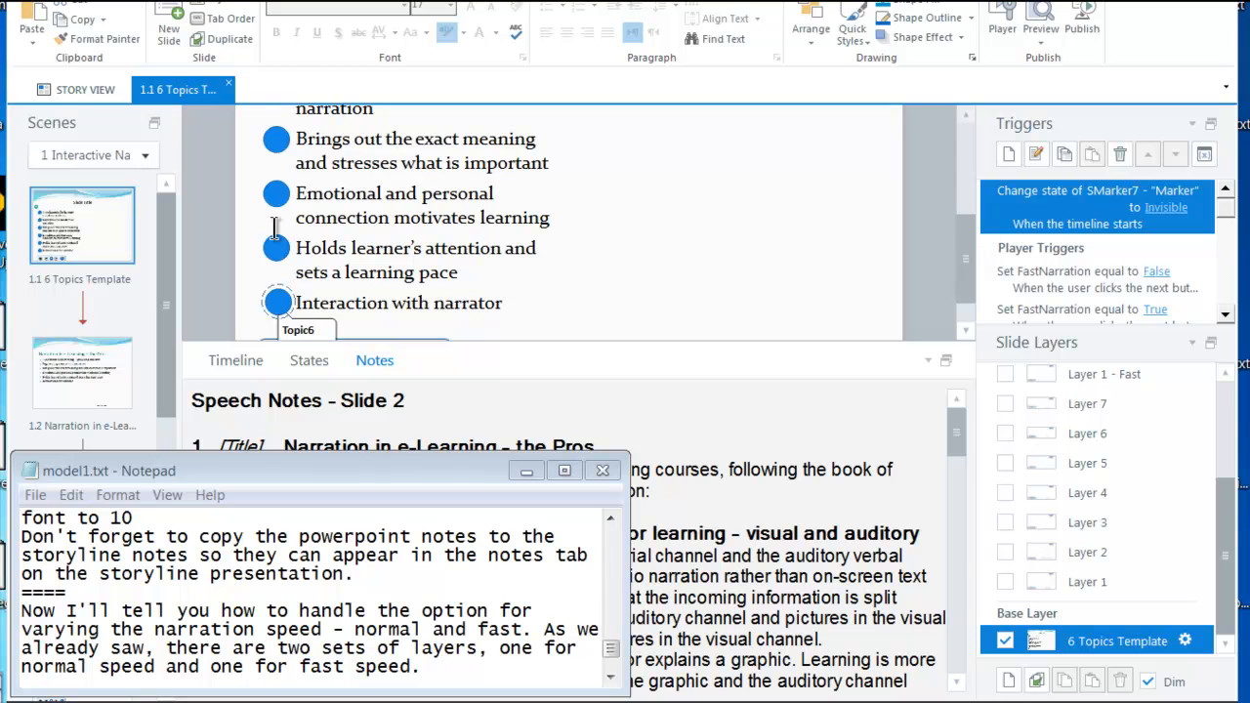
click(811, 45)
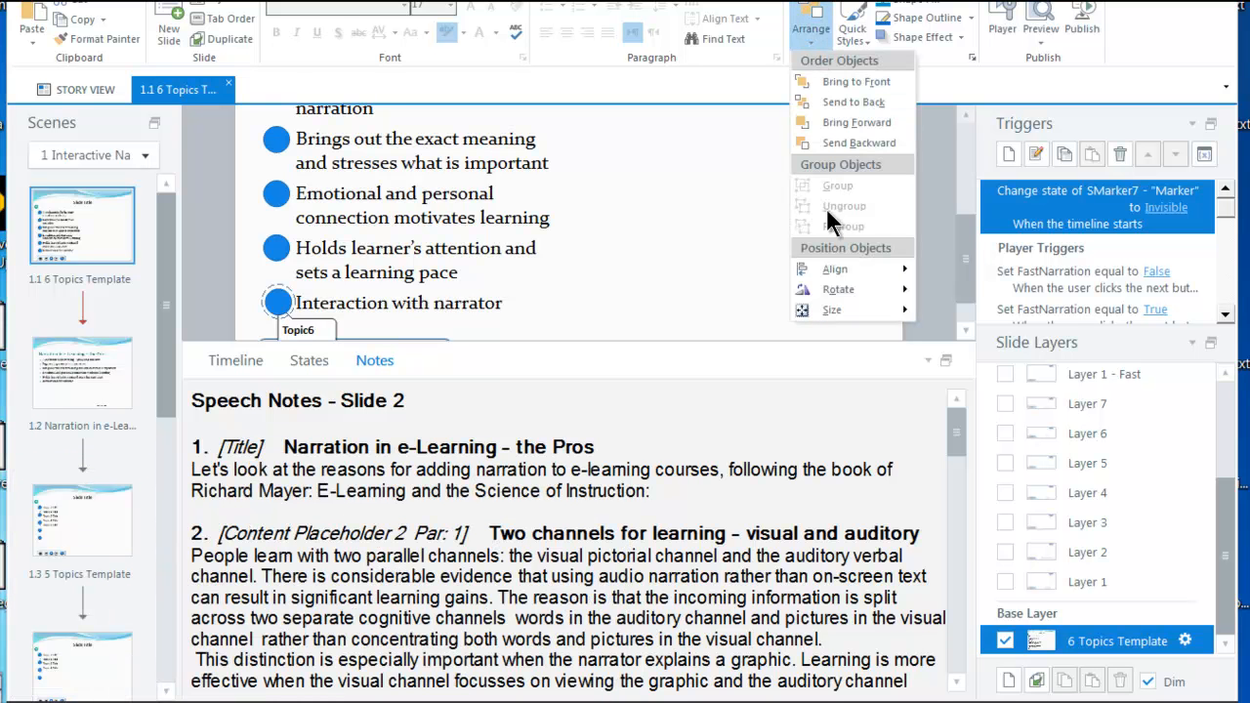
mouse_move(842, 278)
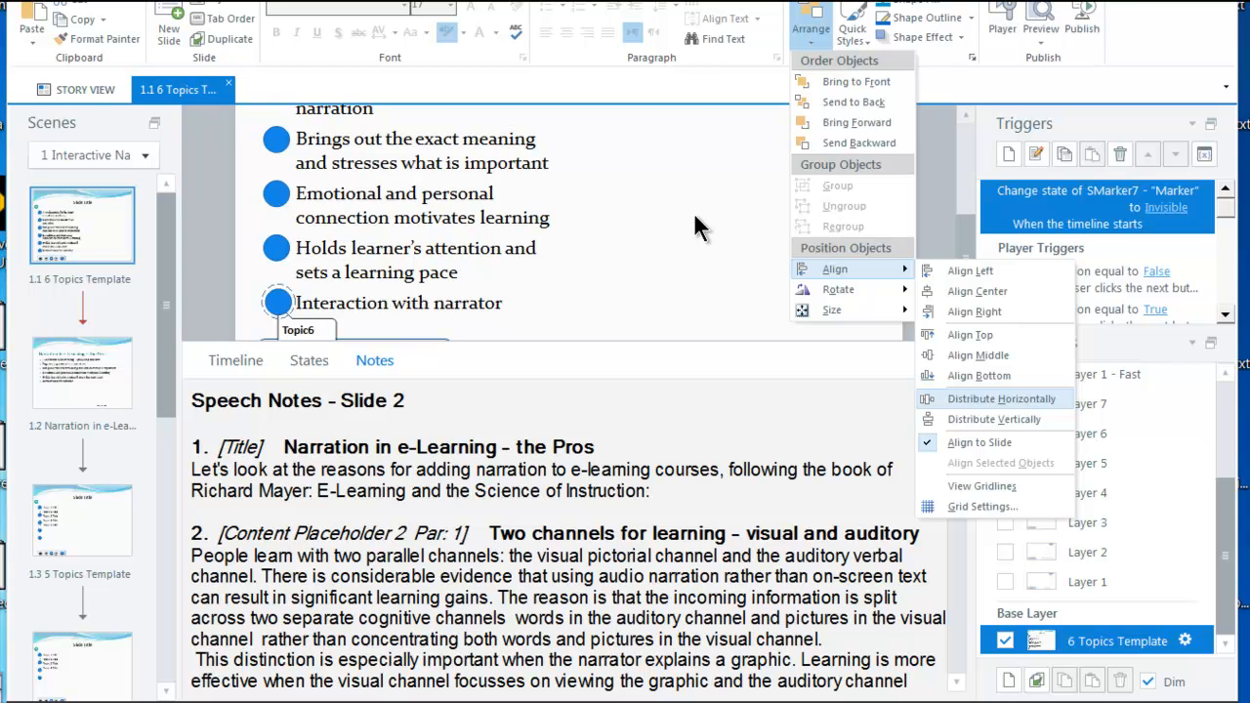
key(Escape)
key(Escape)
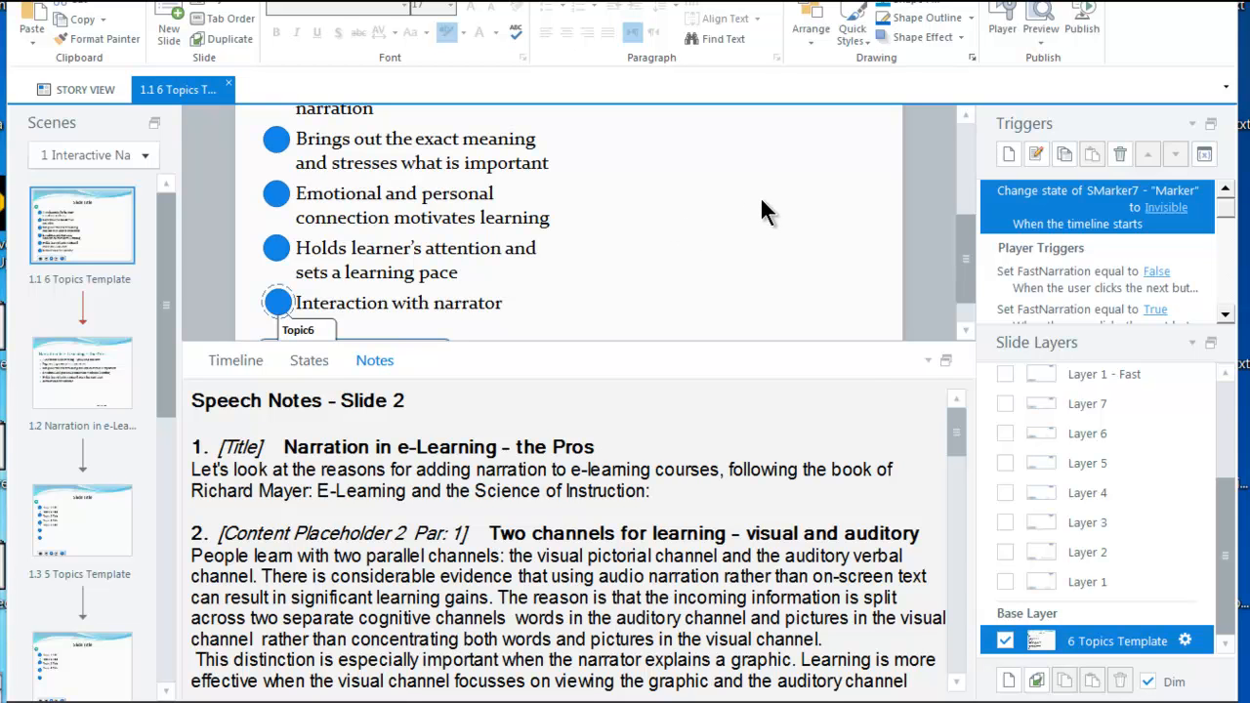
Select Layer 1 of the 6 Topics Template slide.
click(1093, 578)
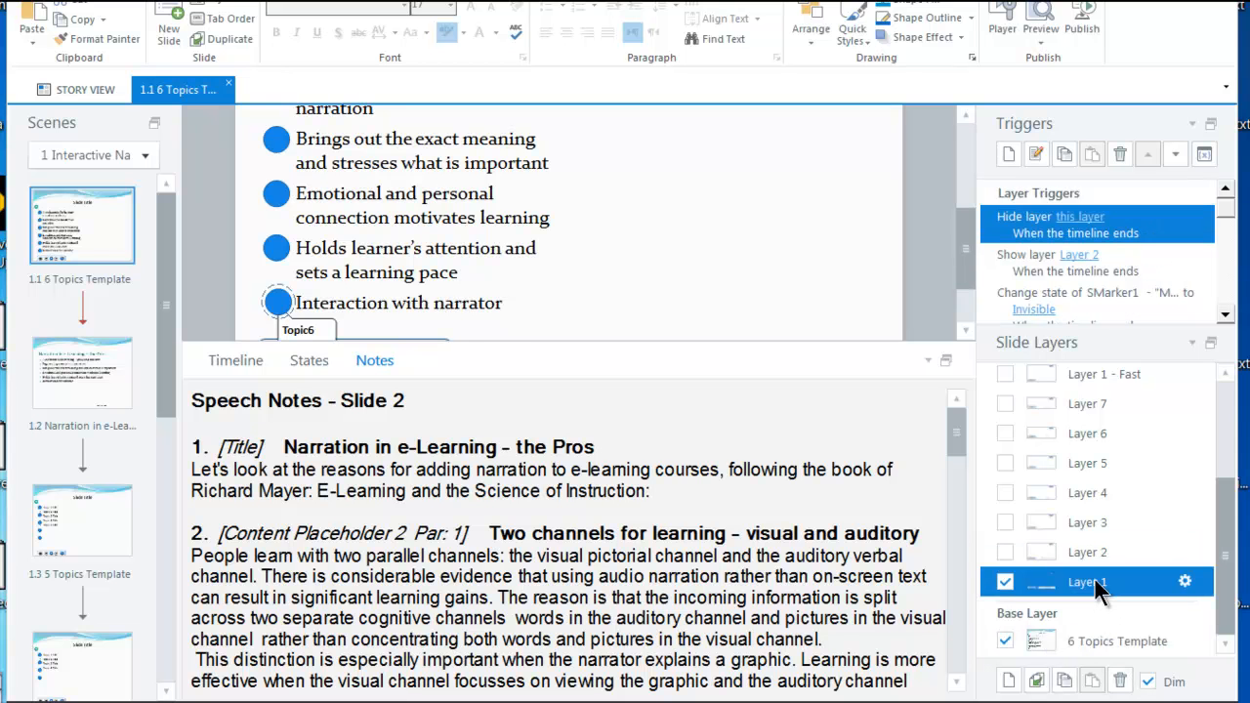